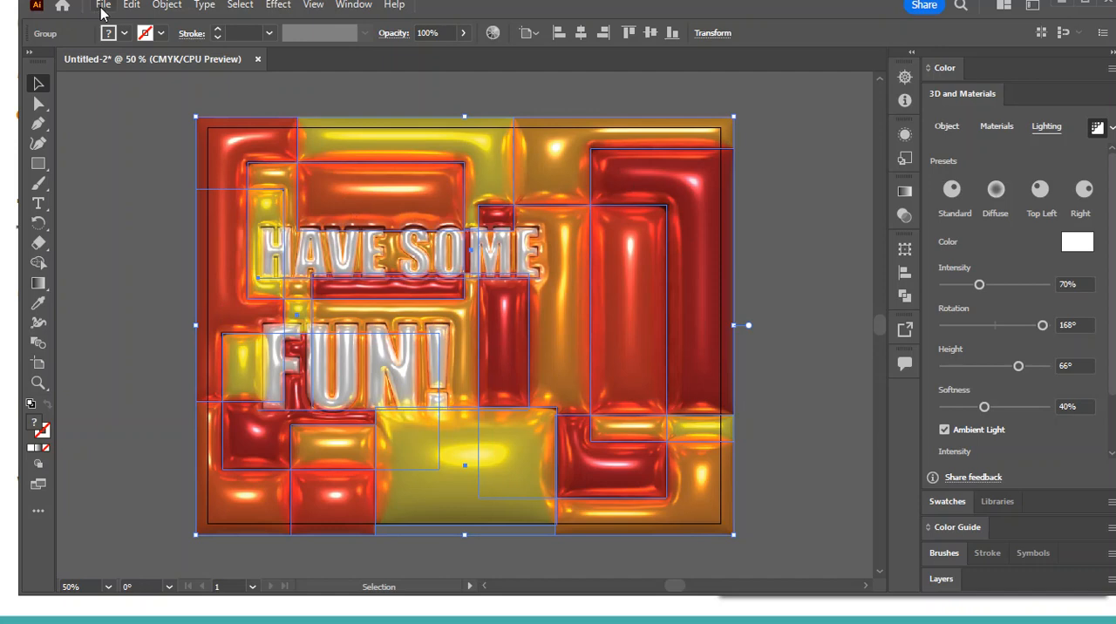
# Start a new print document from the Letter preset, with units in inches, width 8 in and height 10 in
pyautogui.click(103, 6)
pyautogui.click(120, 24)
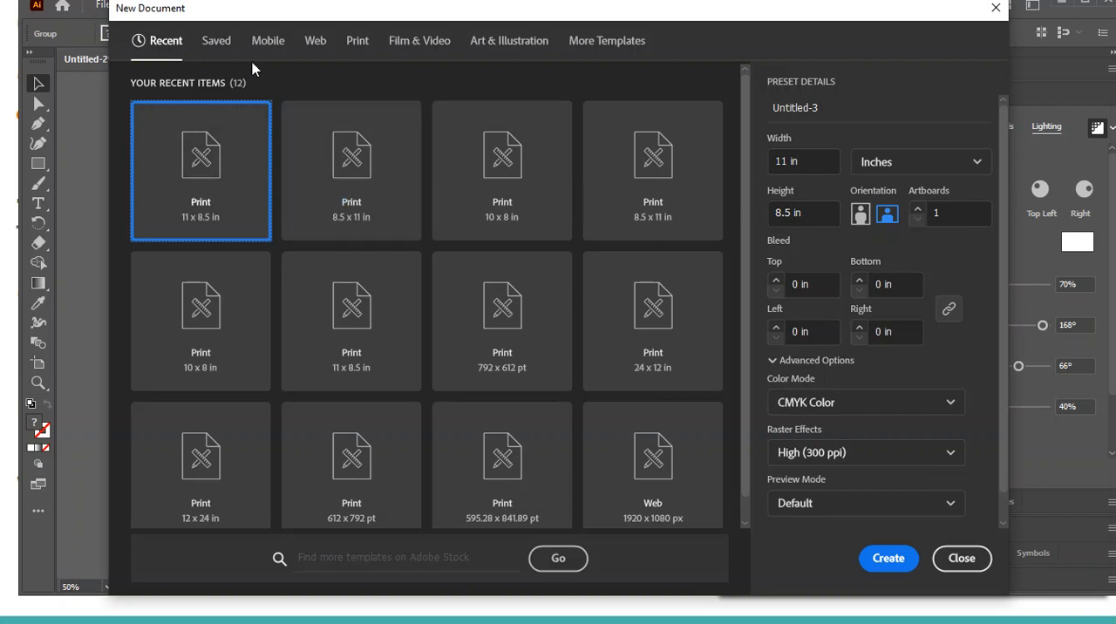
pyautogui.click(357, 41)
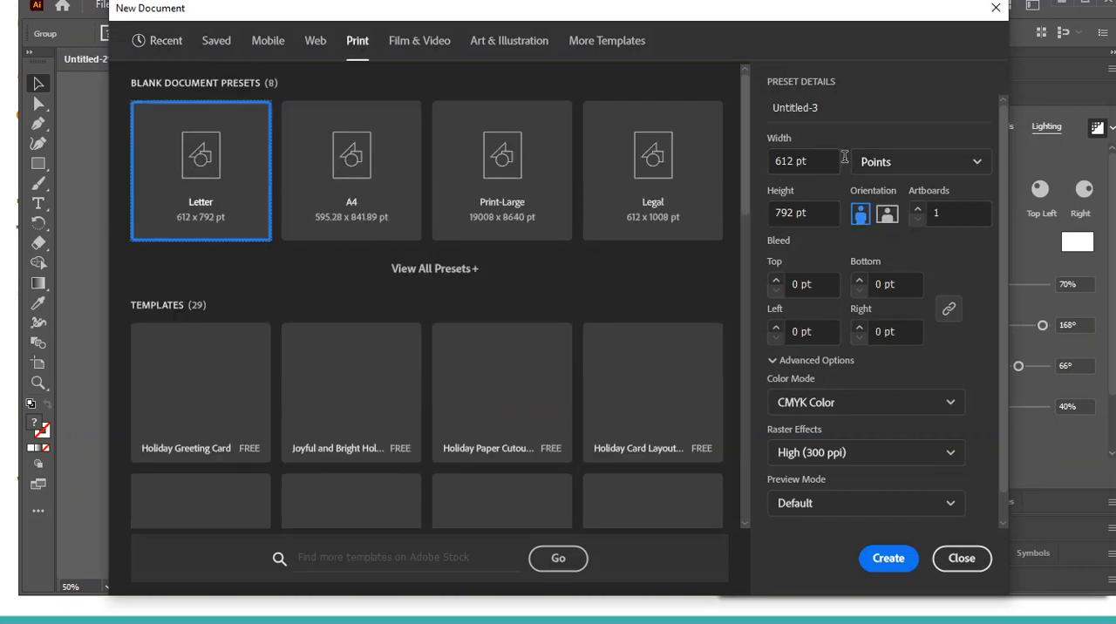
pyautogui.click(916, 161)
pyautogui.click(911, 274)
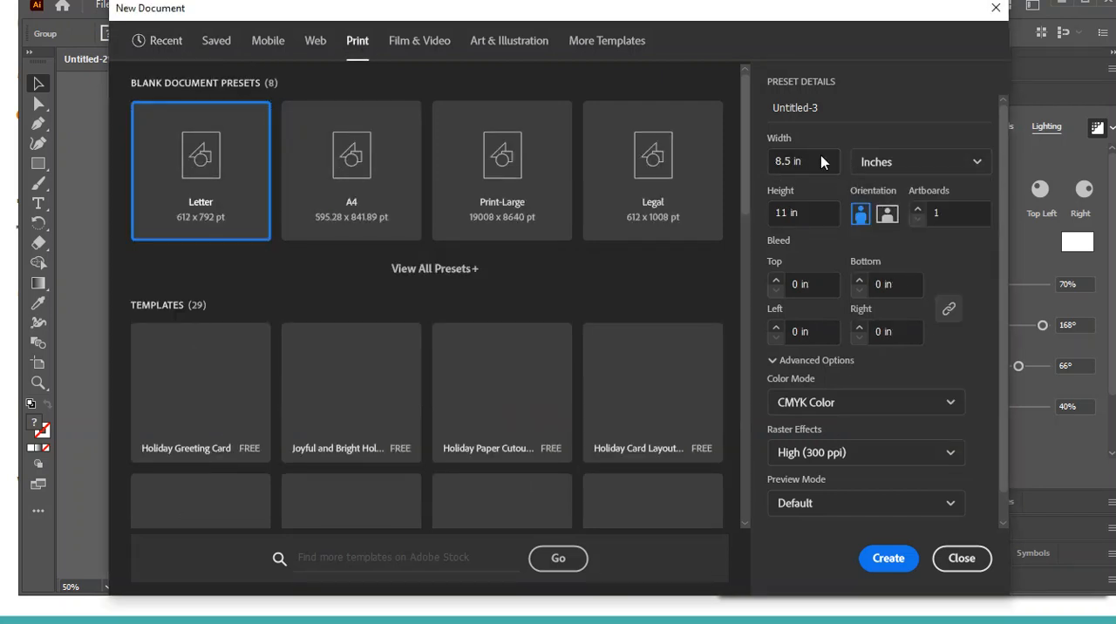
pyautogui.click(822, 162)
pyautogui.write('8')
pyautogui.press('Tab')
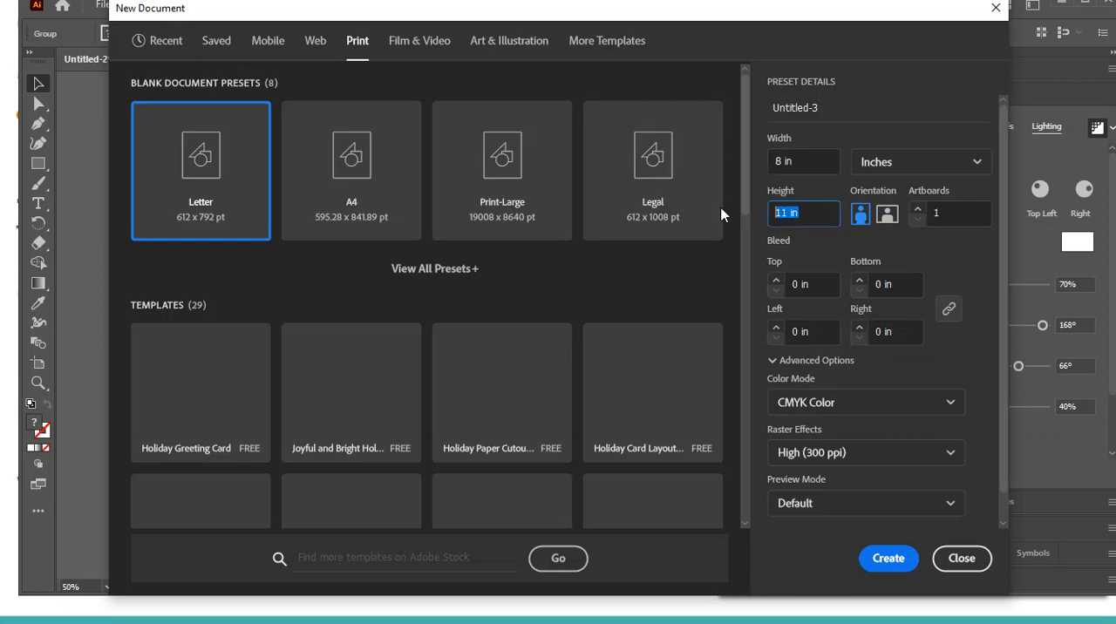
pyautogui.write('10')
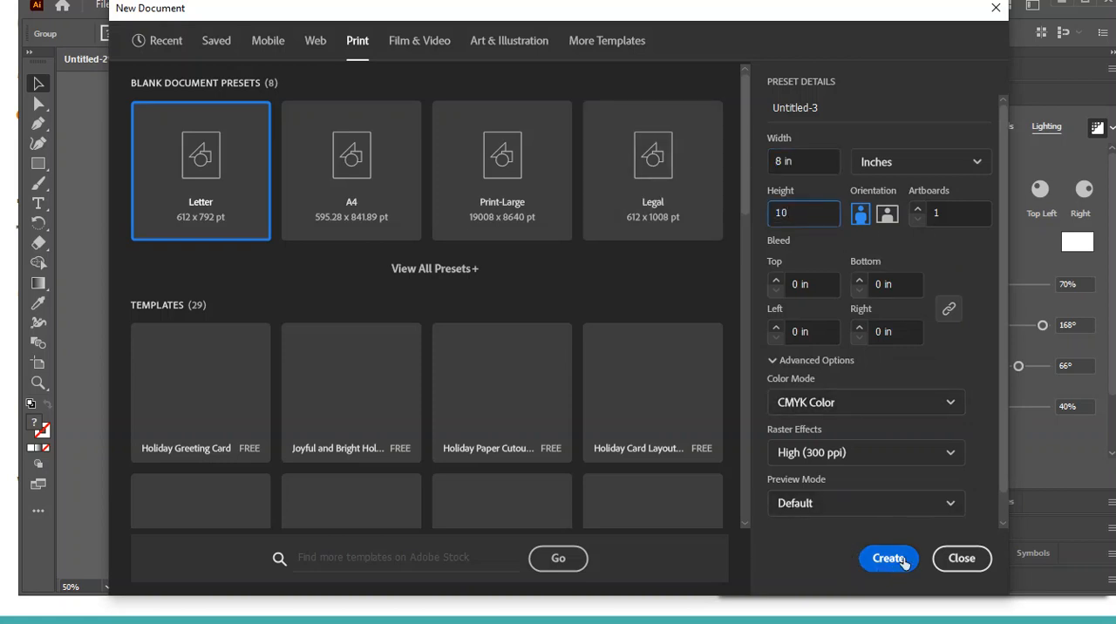
# Name the new document Period 2 Demo Text and create it
pyautogui.click(845, 106)
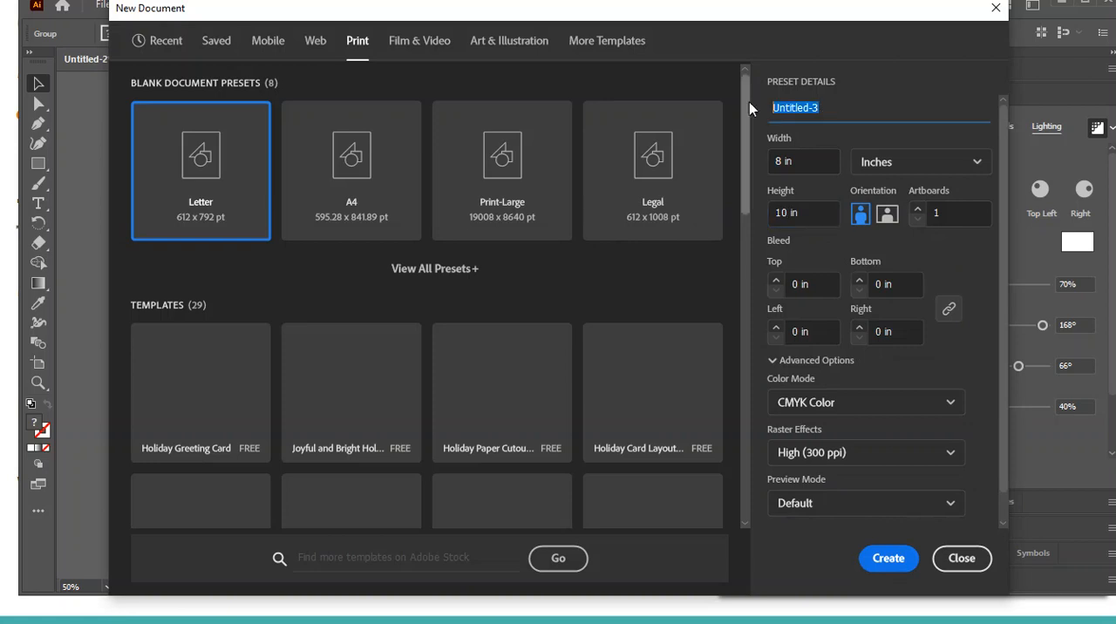
pyautogui.write('Period 2 Demo Text')
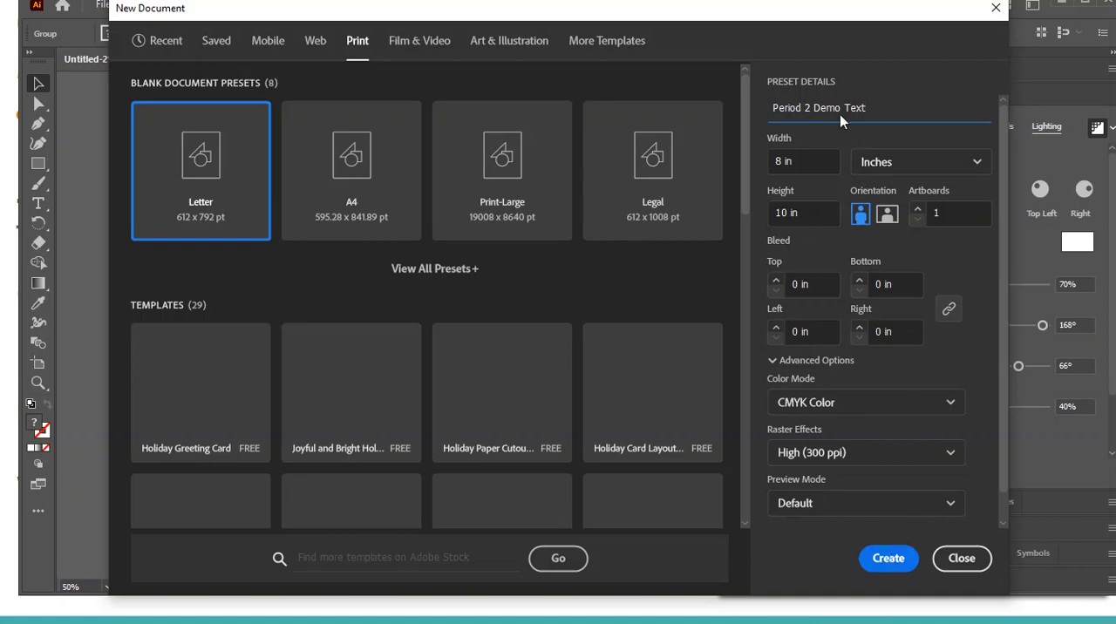
pyautogui.click(880, 558)
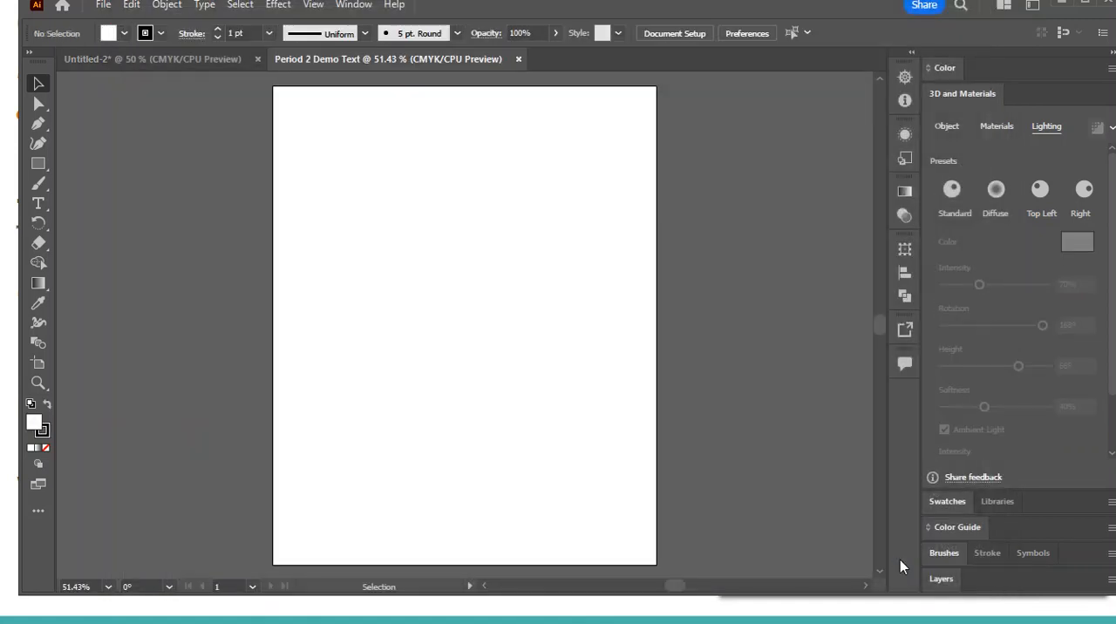
# Draw a light blue rectangle without a stroke that covers the whole artboard and extends slightly past its edges
pyautogui.click(44, 163)
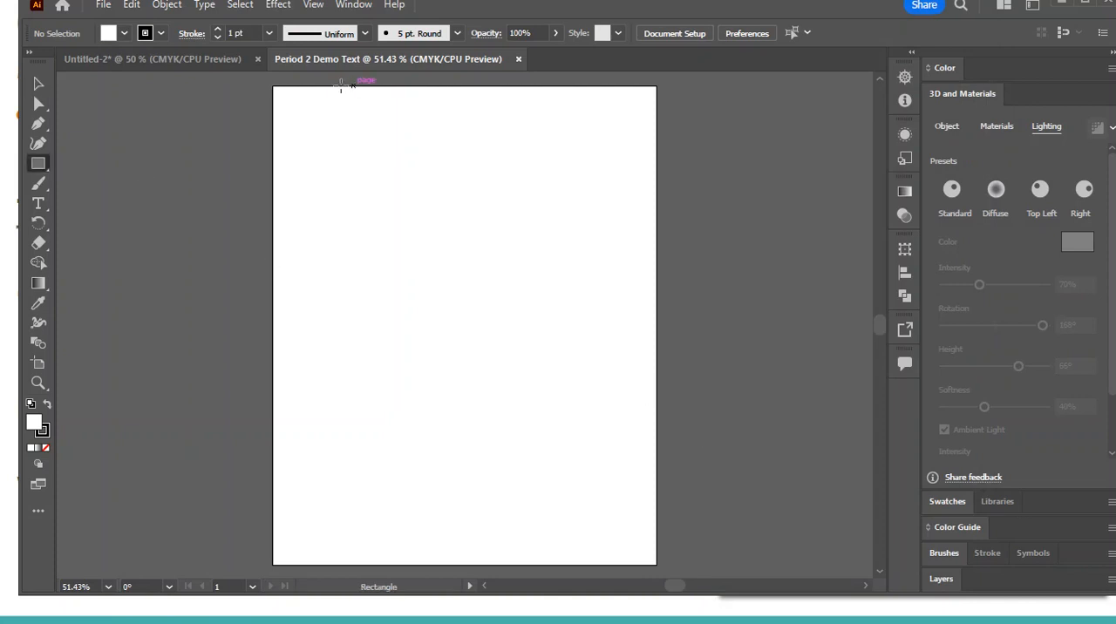
pyautogui.click(161, 37)
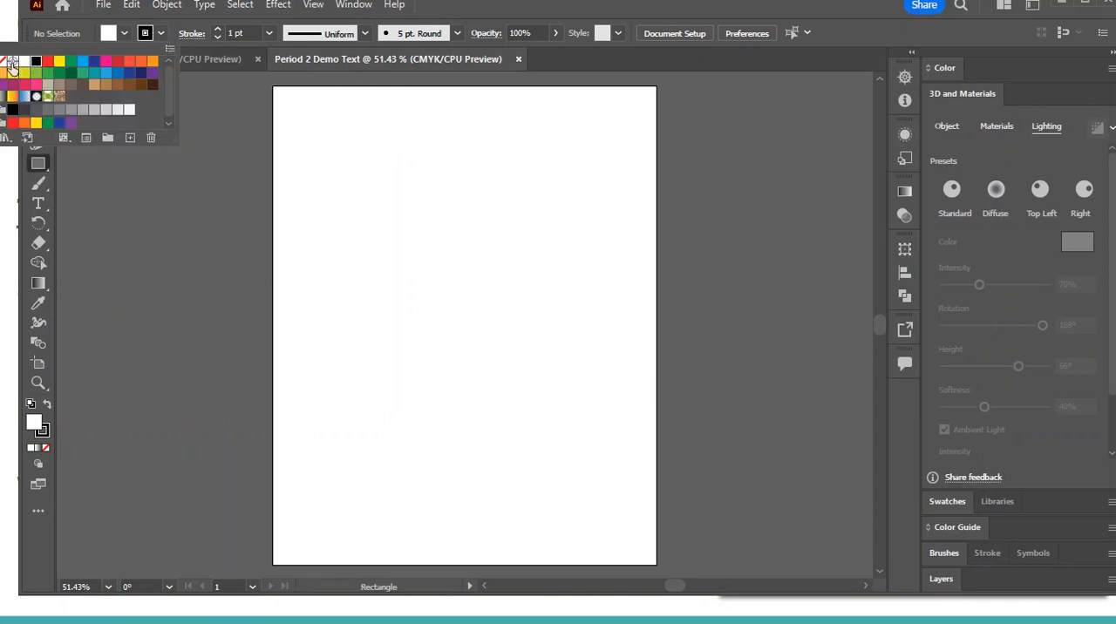
pyautogui.click(3, 61)
pyautogui.click(126, 35)
pyautogui.click(125, 35)
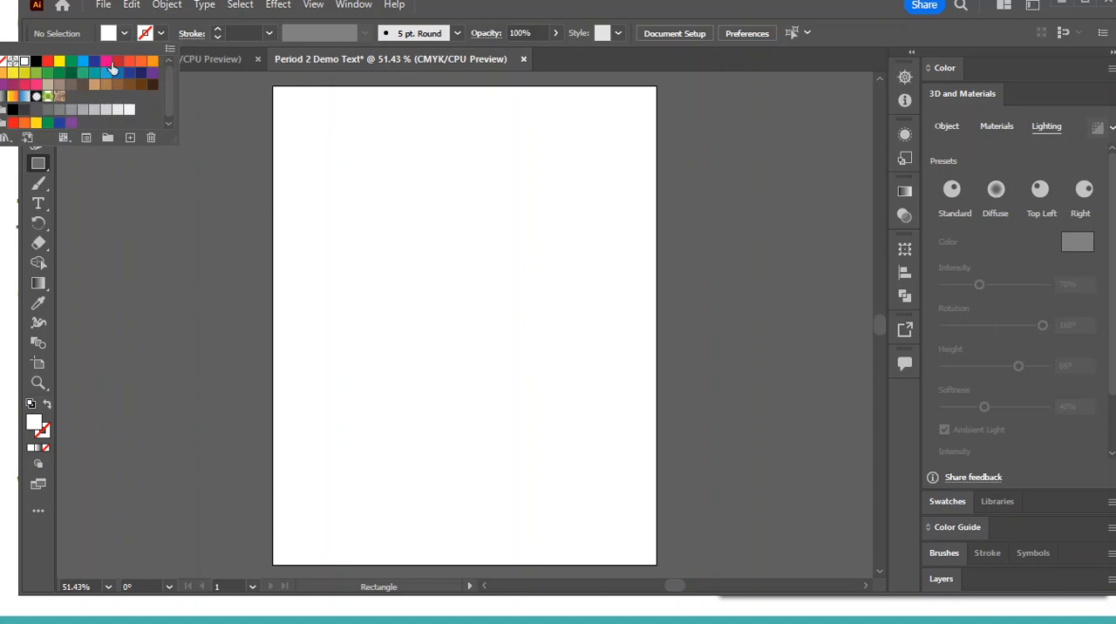
pyautogui.click(104, 72)
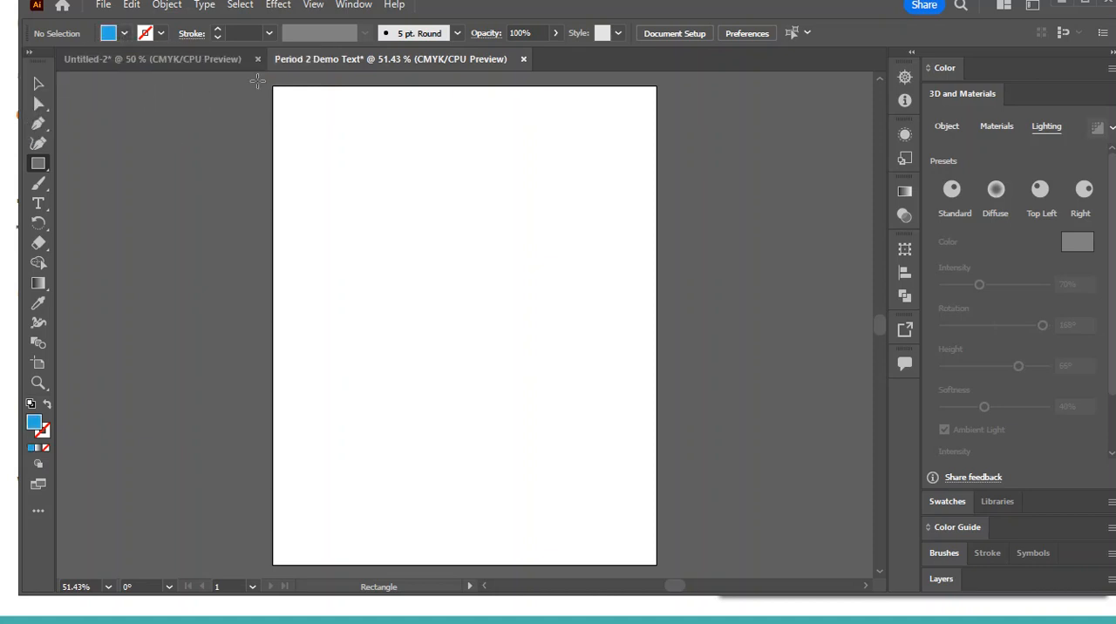
pyautogui.moveTo(257, 81); pyautogui.dragTo(679, 471)
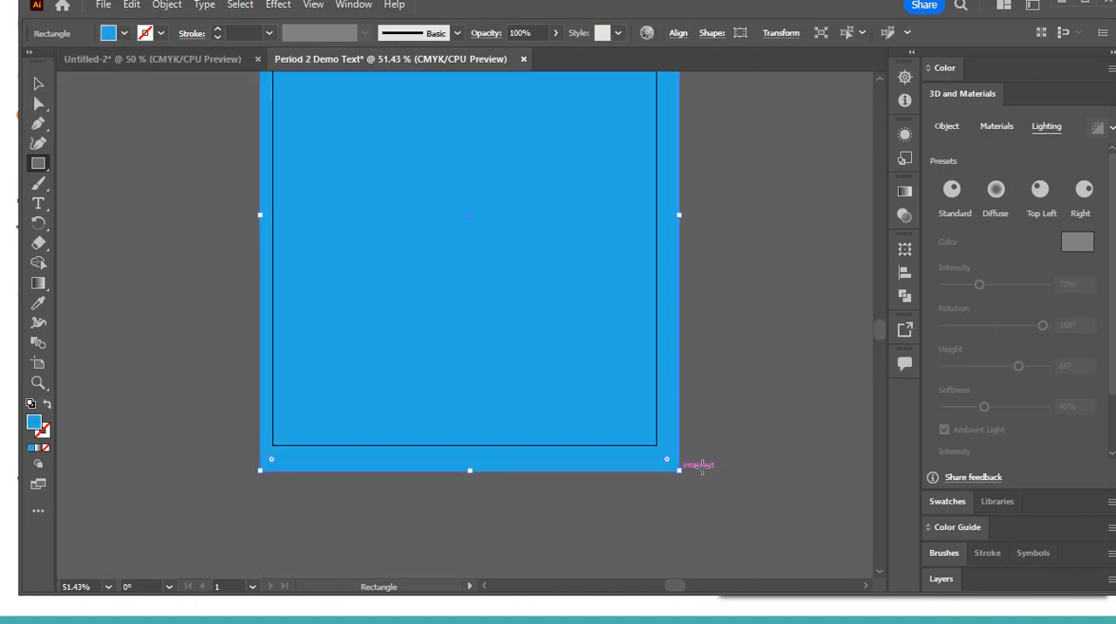
pyautogui.hotkey('ctrl', '0')
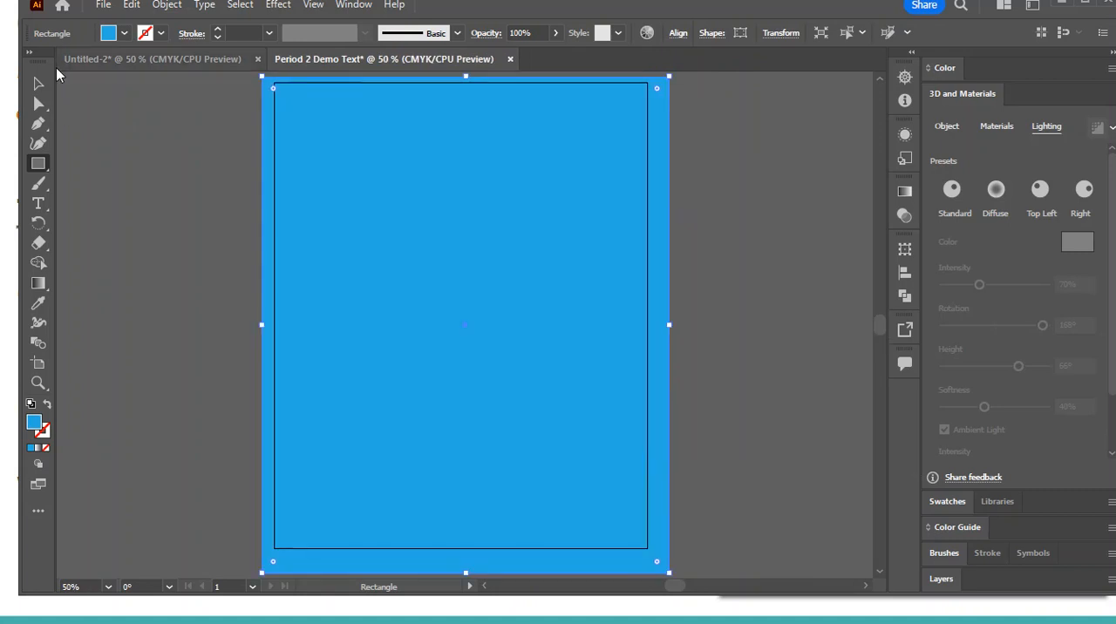
# Add a smaller, centred copy of the light blue rectangle on top of it and fill the copy with medium blue
pyautogui.press('v')
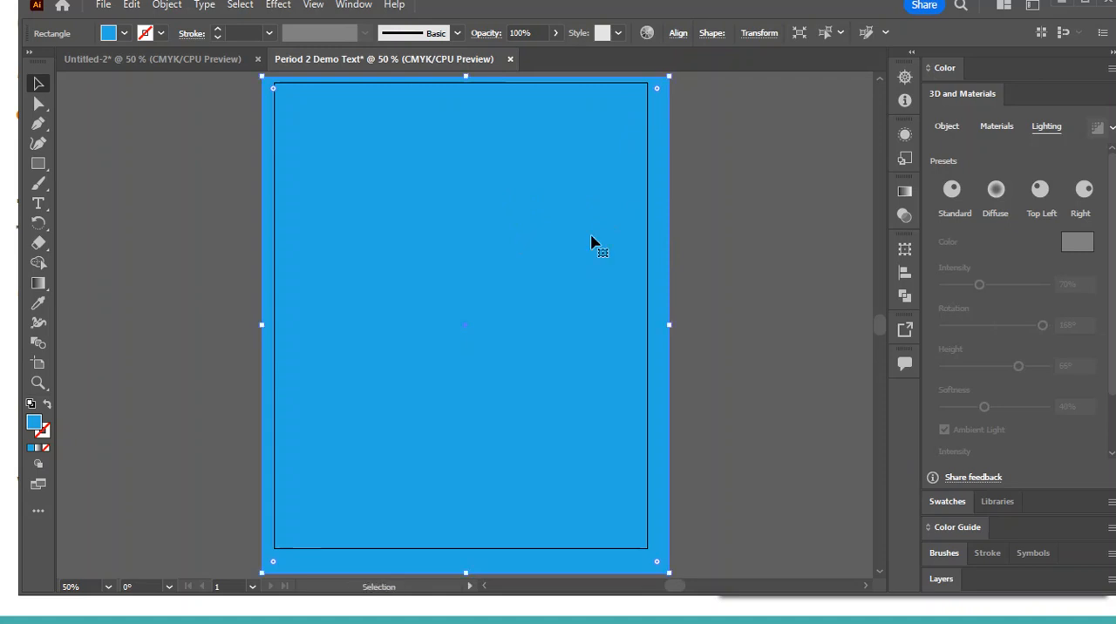
pyautogui.moveTo(674, 78); pyautogui.dragTo(626, 130)
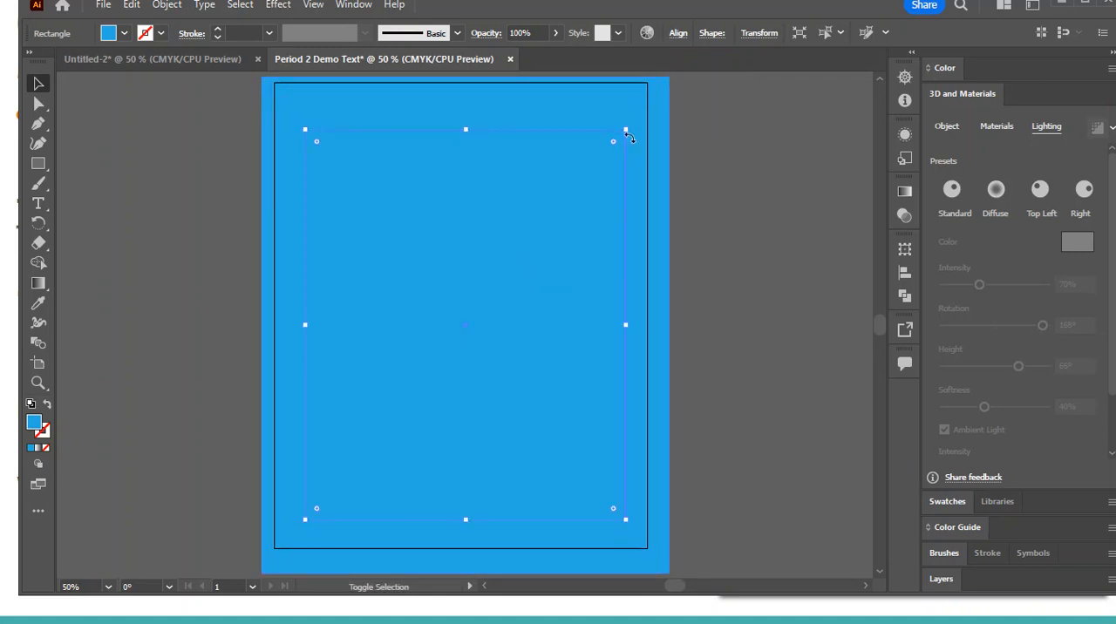
pyautogui.click(123, 34)
pyautogui.click(118, 74)
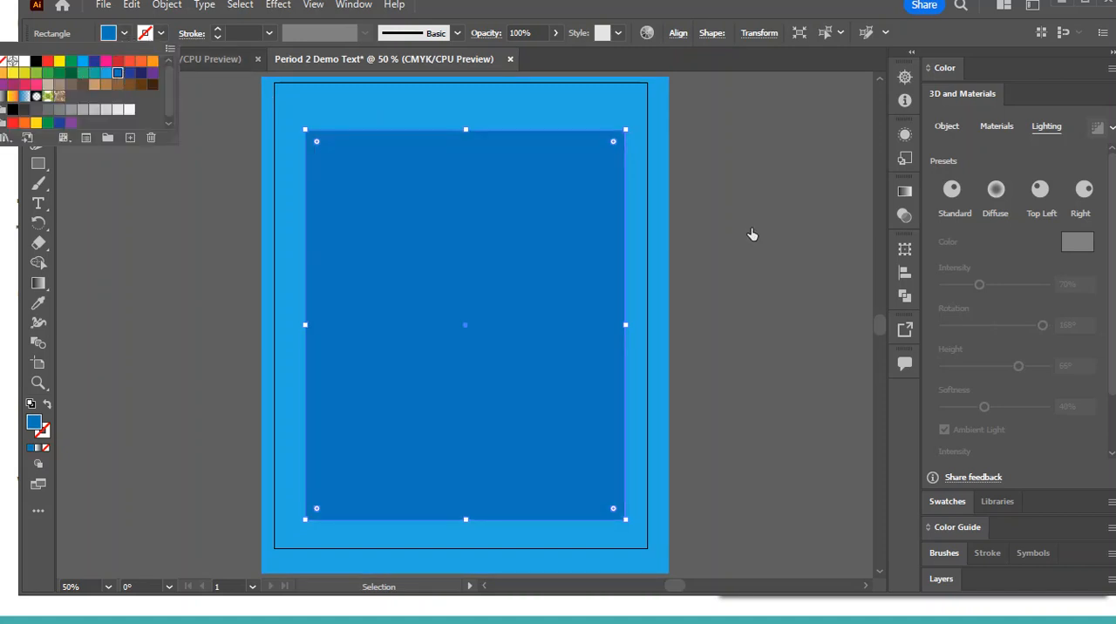
pyautogui.click(771, 251)
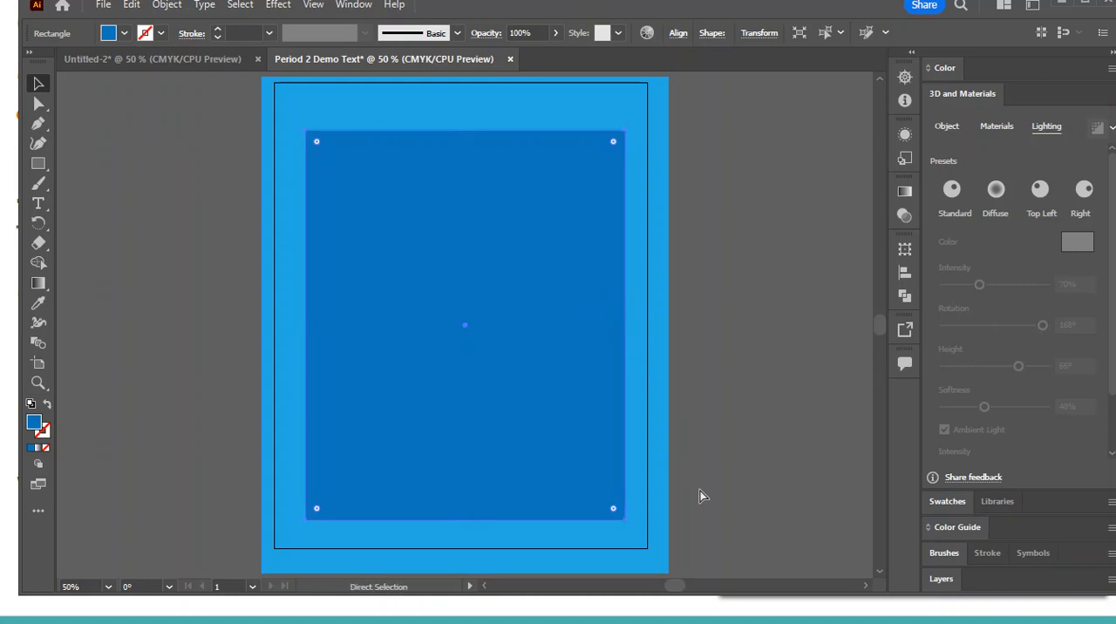
# Add a still smaller centred copy of the medium blue rectangle and fill it with dark navy blue
pyautogui.moveTo(628, 130); pyautogui.dragTo(593, 169)
pyautogui.click(123, 35)
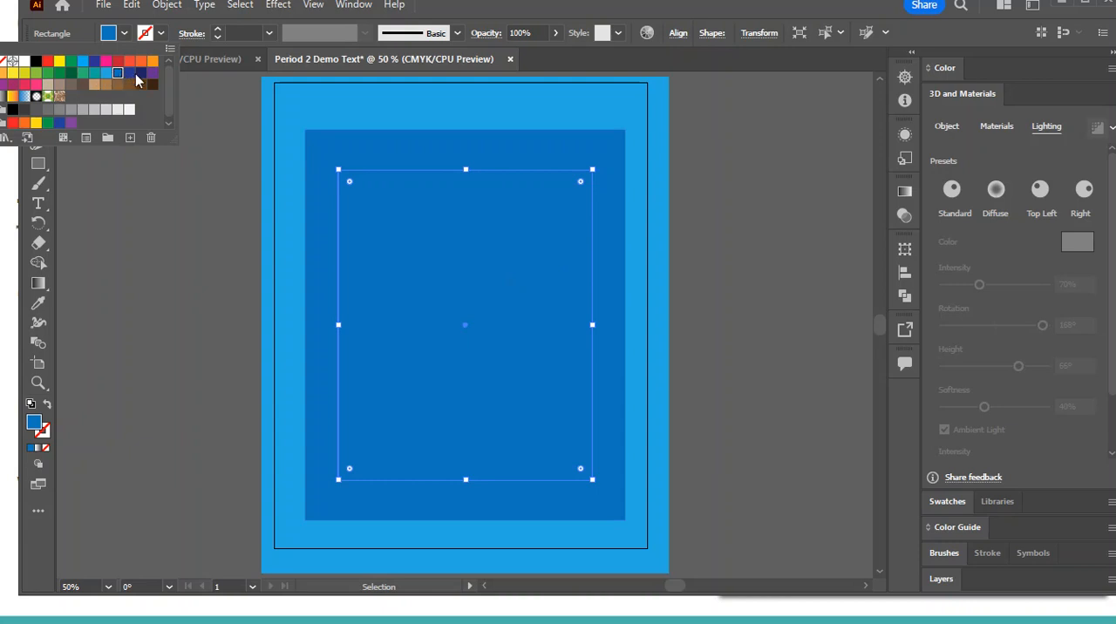
pyautogui.click(142, 73)
pyautogui.press('Escape')
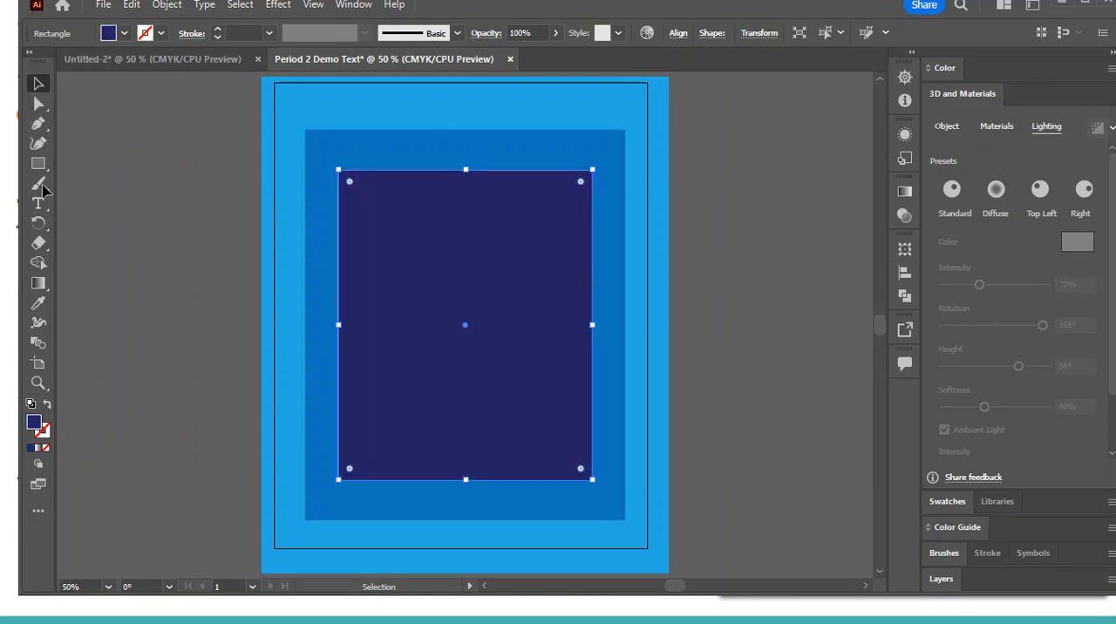
pyautogui.click(38, 203)
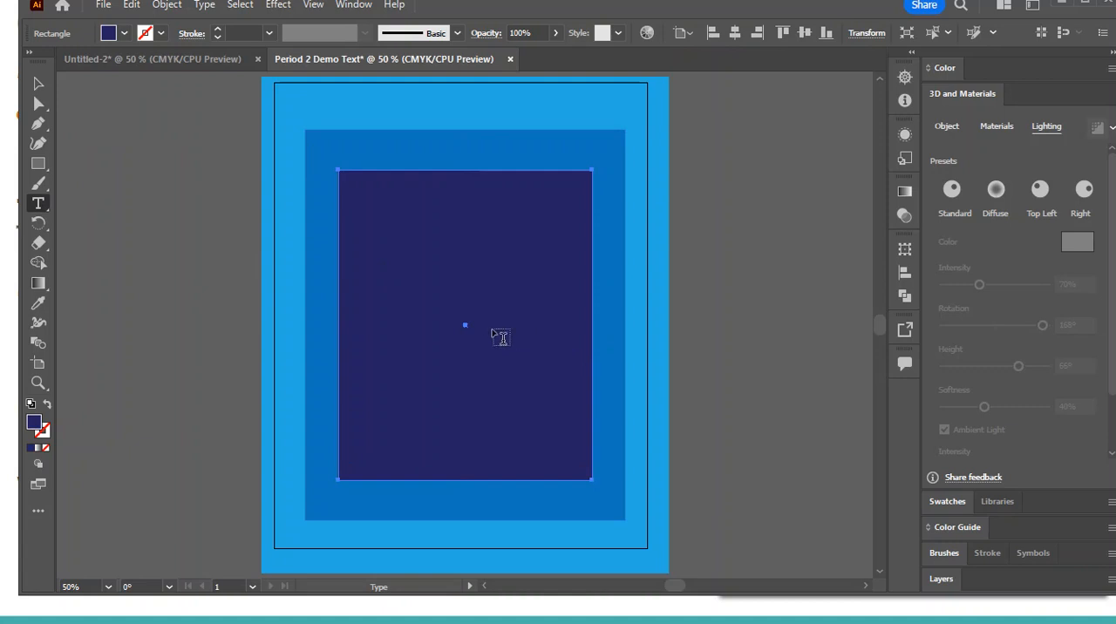
pyautogui.click(110, 33)
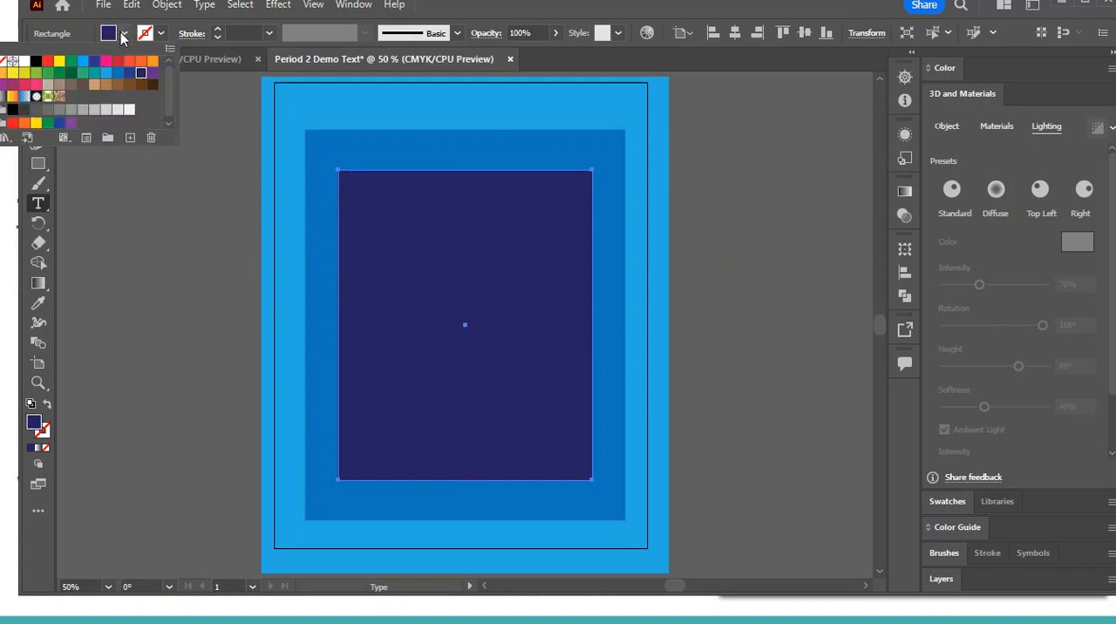
pyautogui.click(24, 62)
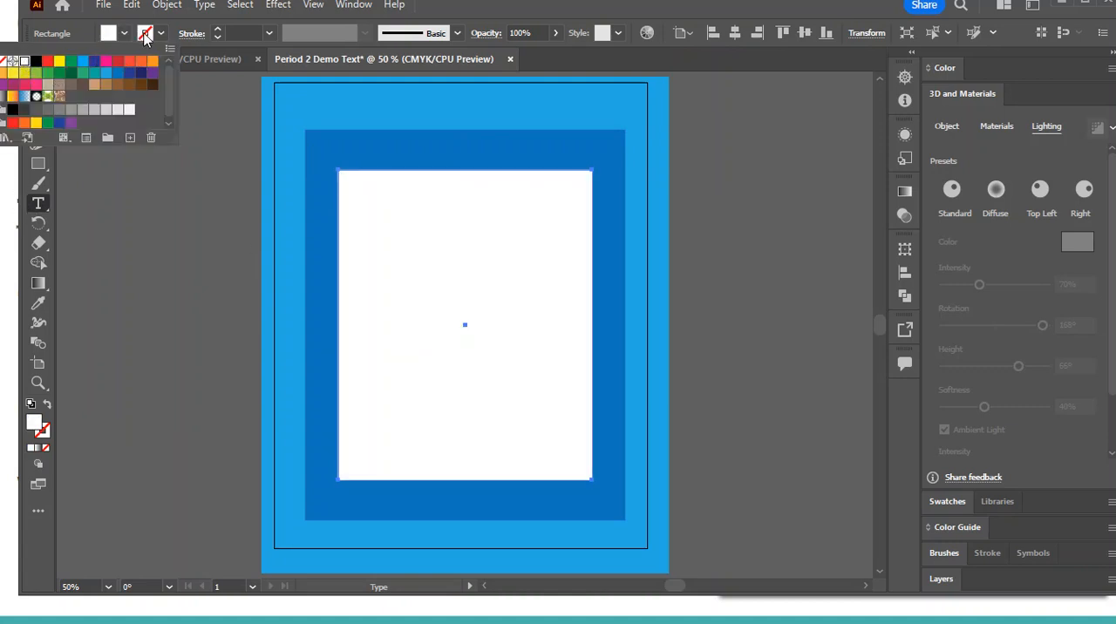
pyautogui.click(142, 48)
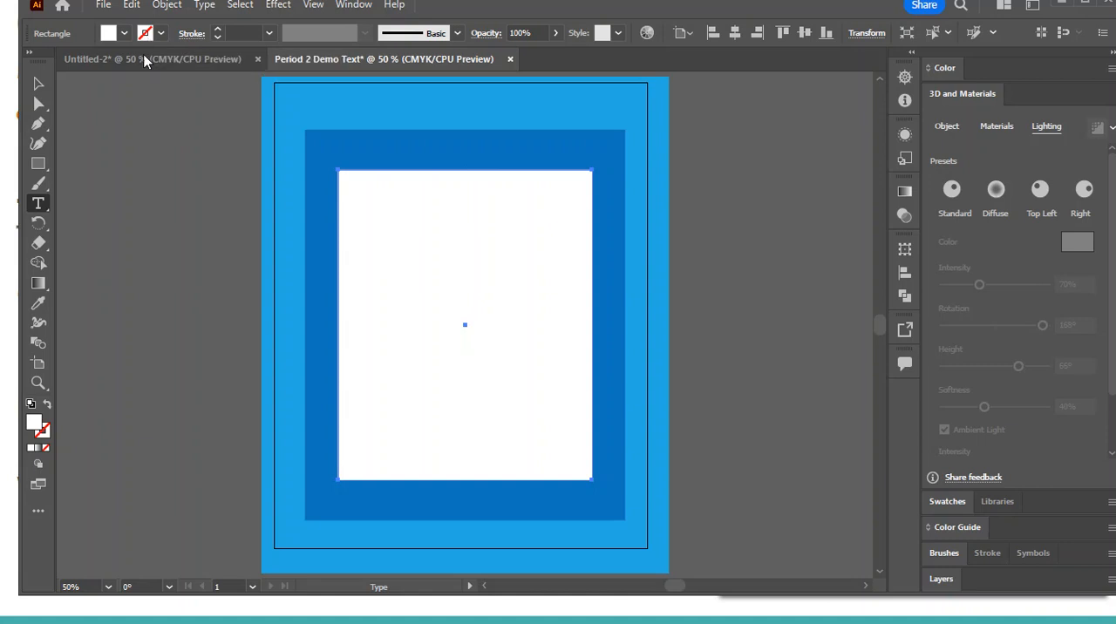
# Deselect all artwork, set the fill colour to white with no stroke, and activate the Type tool
pyautogui.click(39, 83)
pyautogui.click(218, 193)
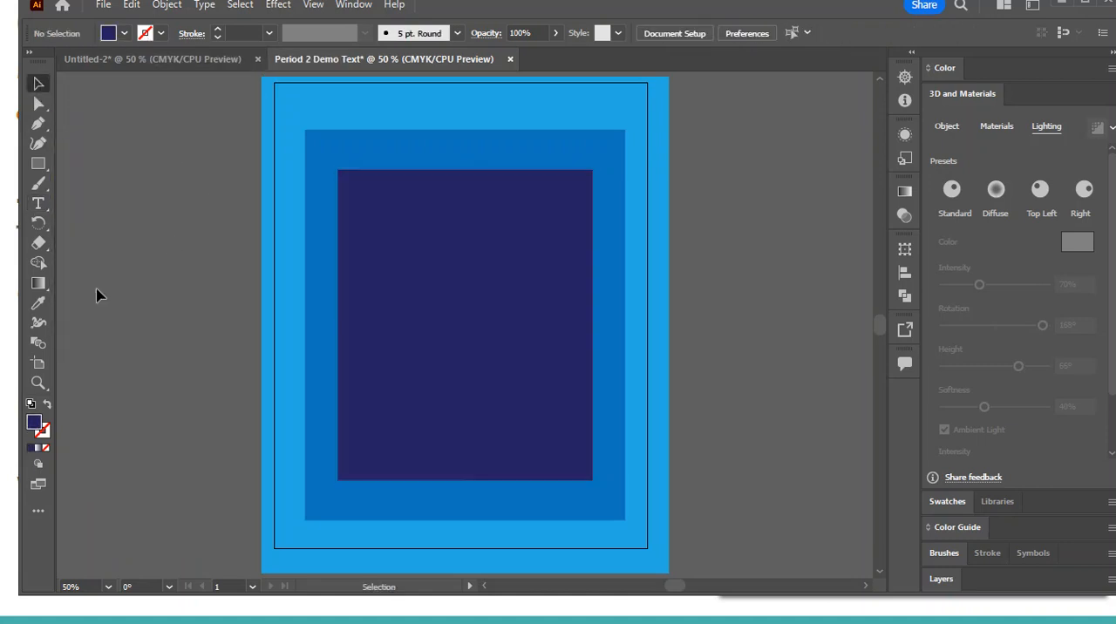
pyautogui.click(115, 33)
pyautogui.click(23, 61)
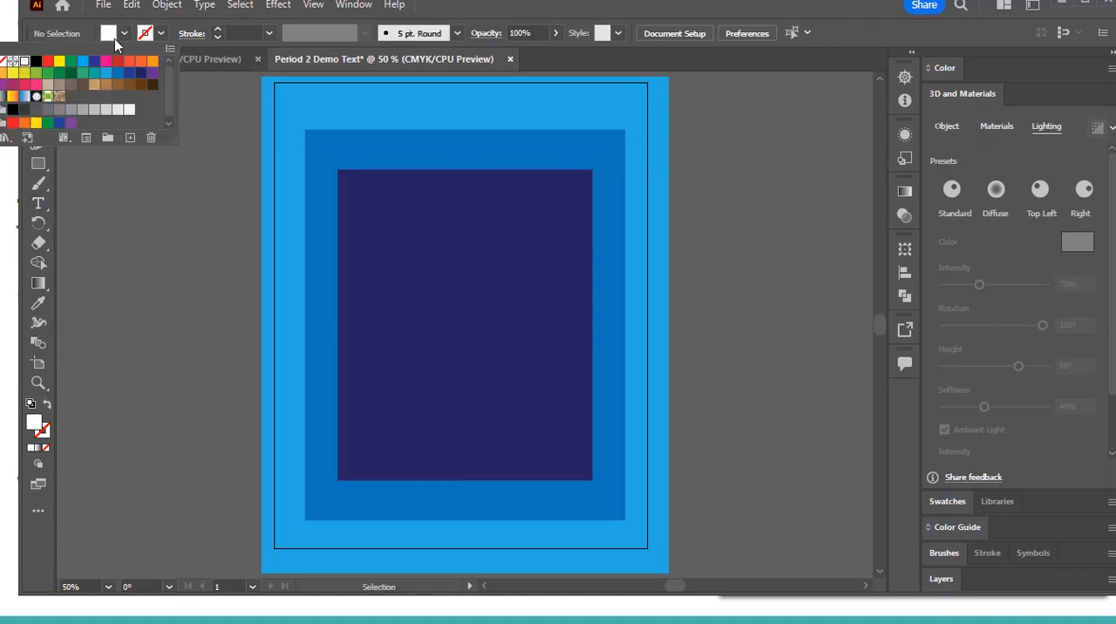
pyautogui.click(115, 38)
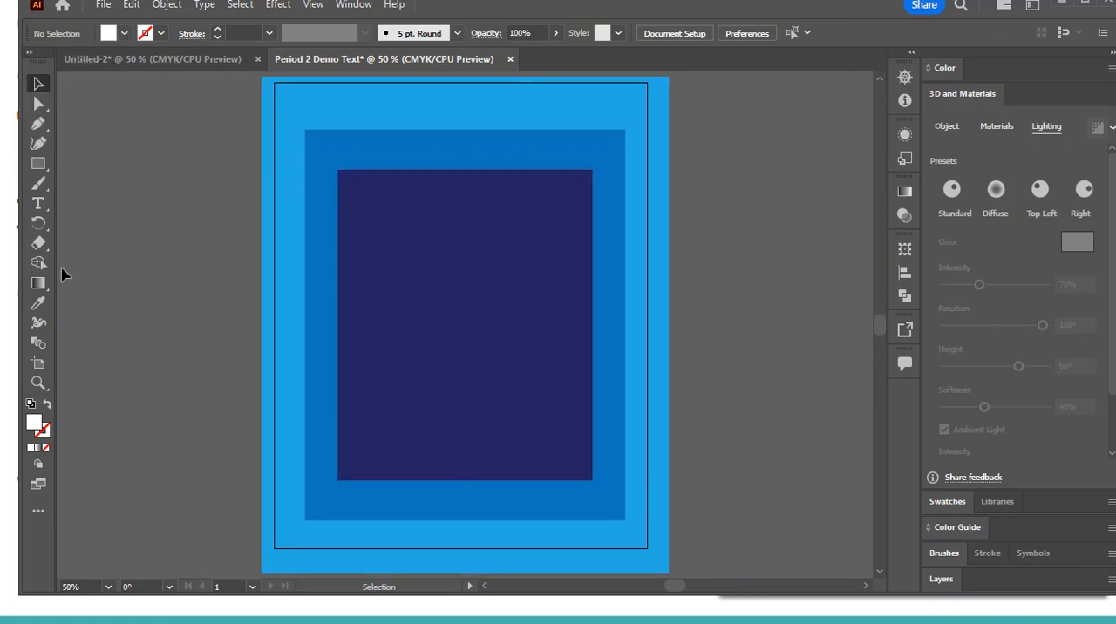
pyautogui.click(39, 203)
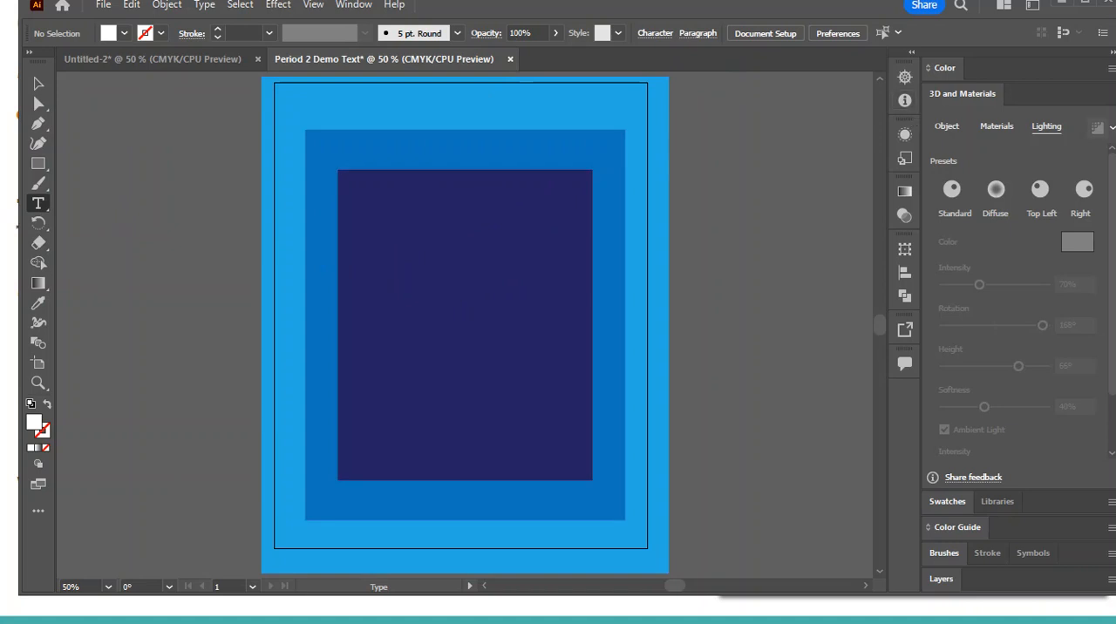
# Reset the Painting workspace to its default panel layout
pyautogui.click(359, 7)
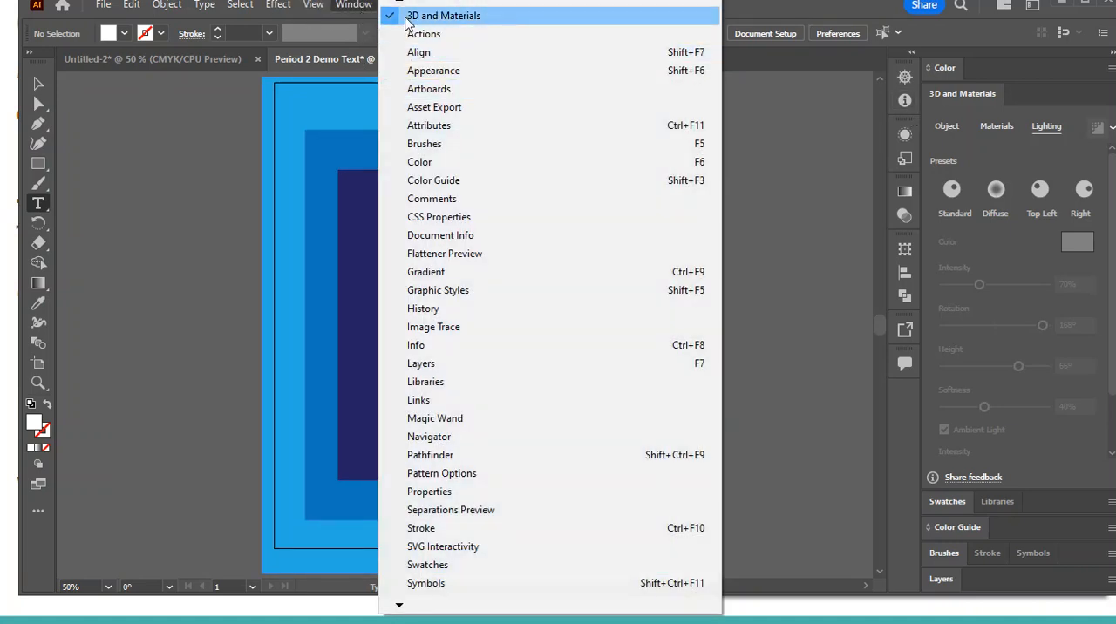
pyautogui.moveTo(399, 3)
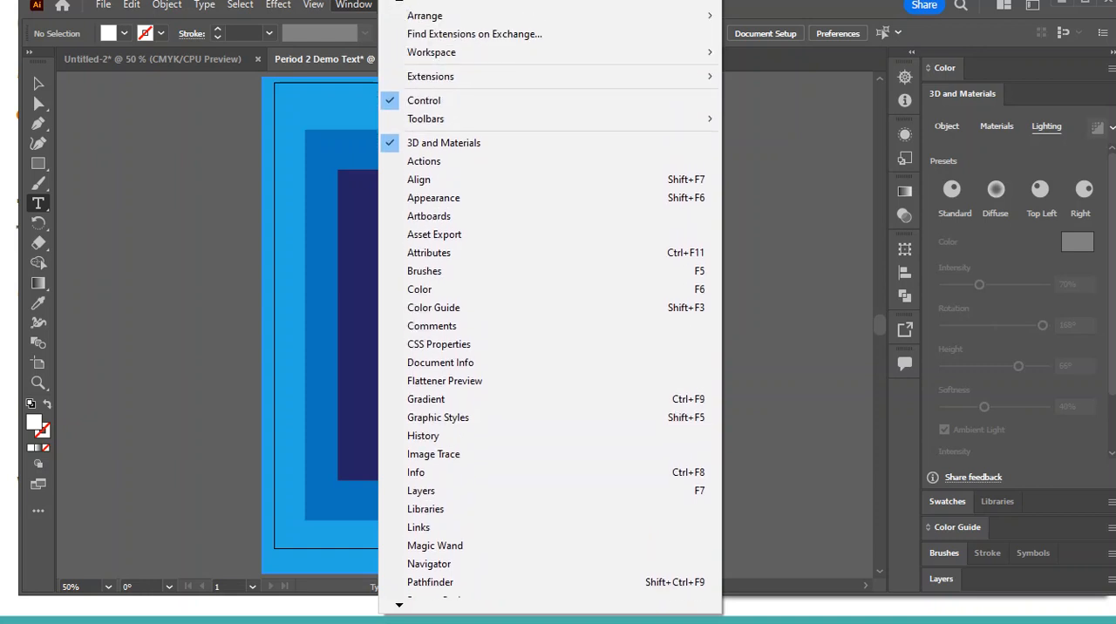
pyautogui.moveTo(445, 58)
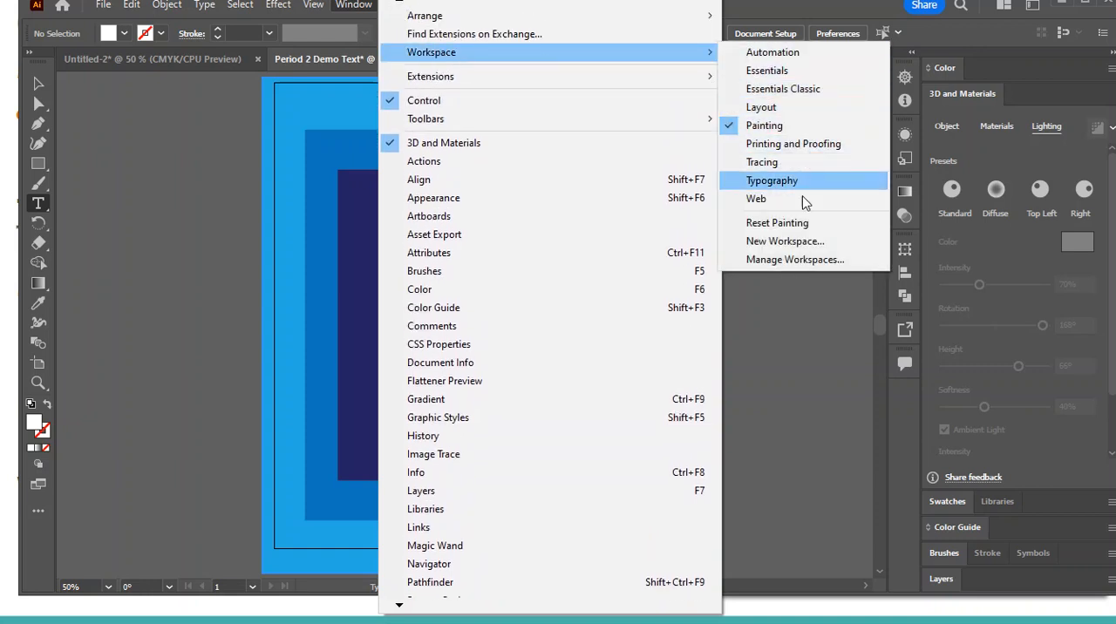
pyautogui.click(779, 225)
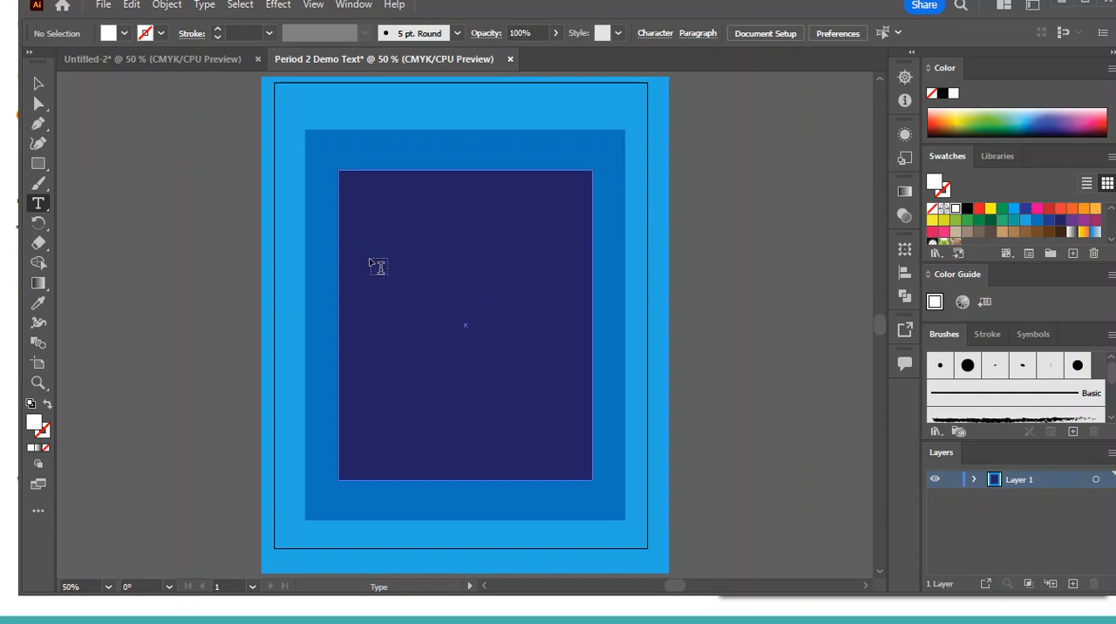
# Add the point text "YAY!" in the upper part of the navy rectangle and fill it with white
pyautogui.click(361, 230)
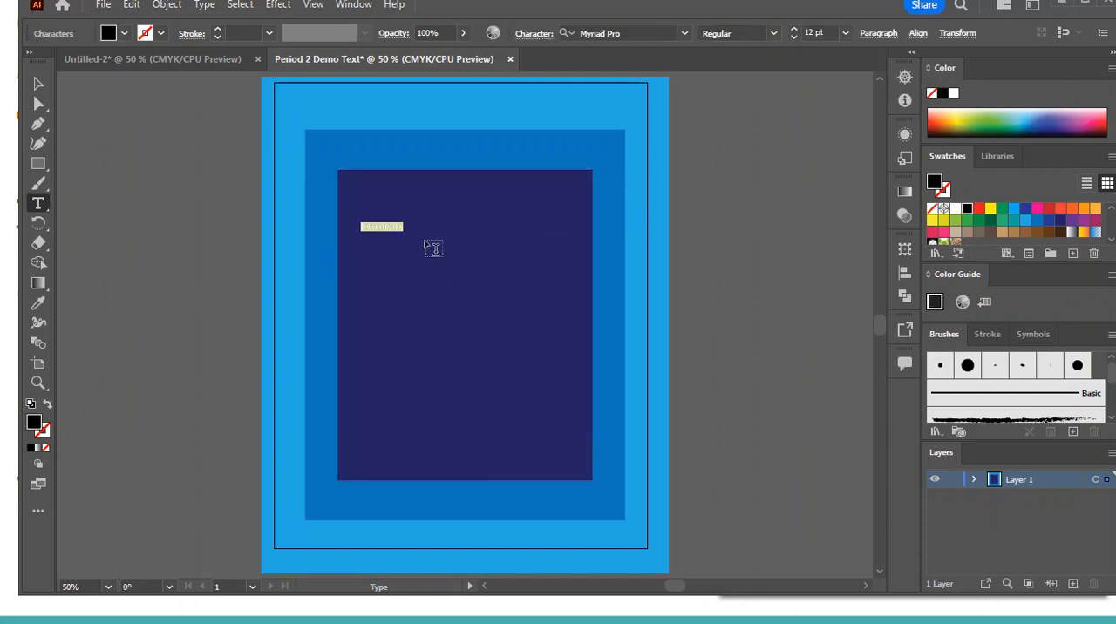
pyautogui.press('BackSpace')
pyautogui.click(124, 34)
pyautogui.click(25, 62)
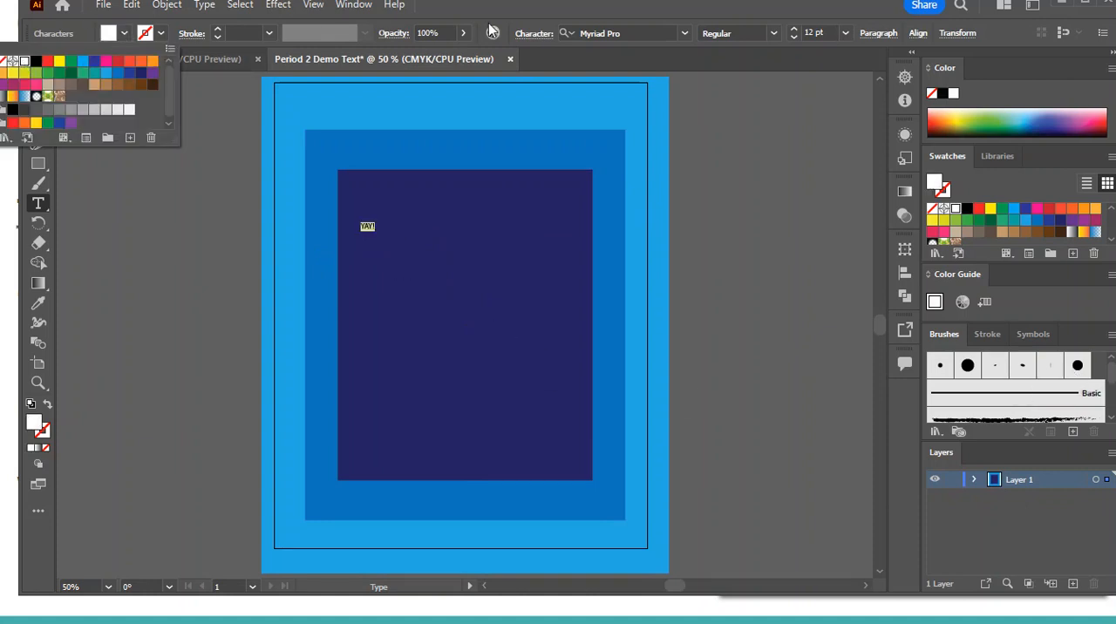
pyautogui.click(846, 35)
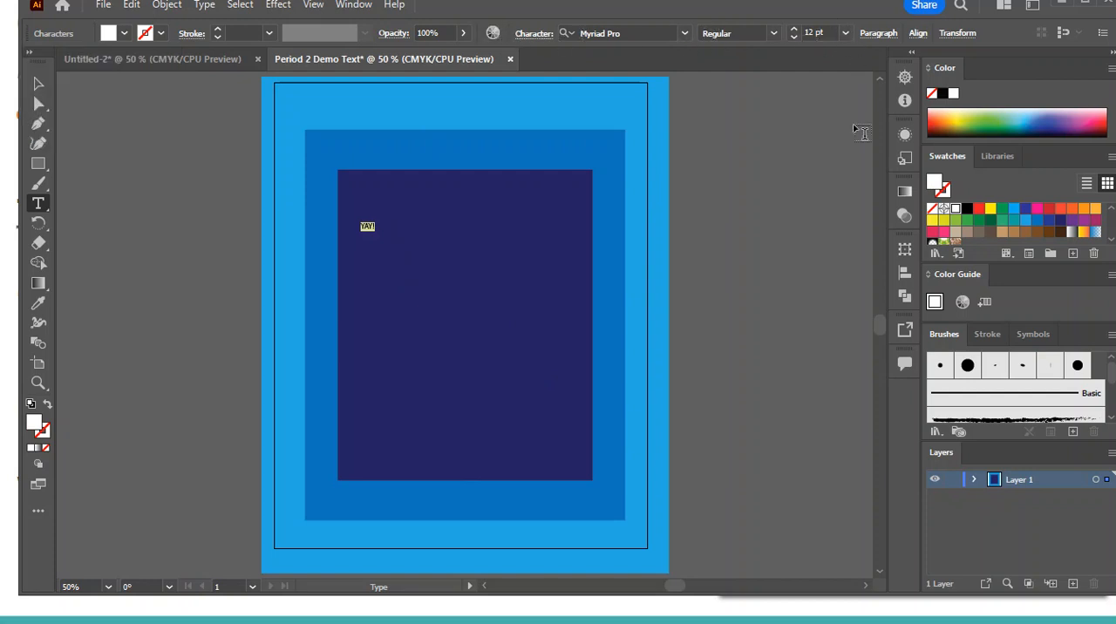
# Set the YAY! text to 170 pt in the Blithe Regular font
pyautogui.click(794, 32)
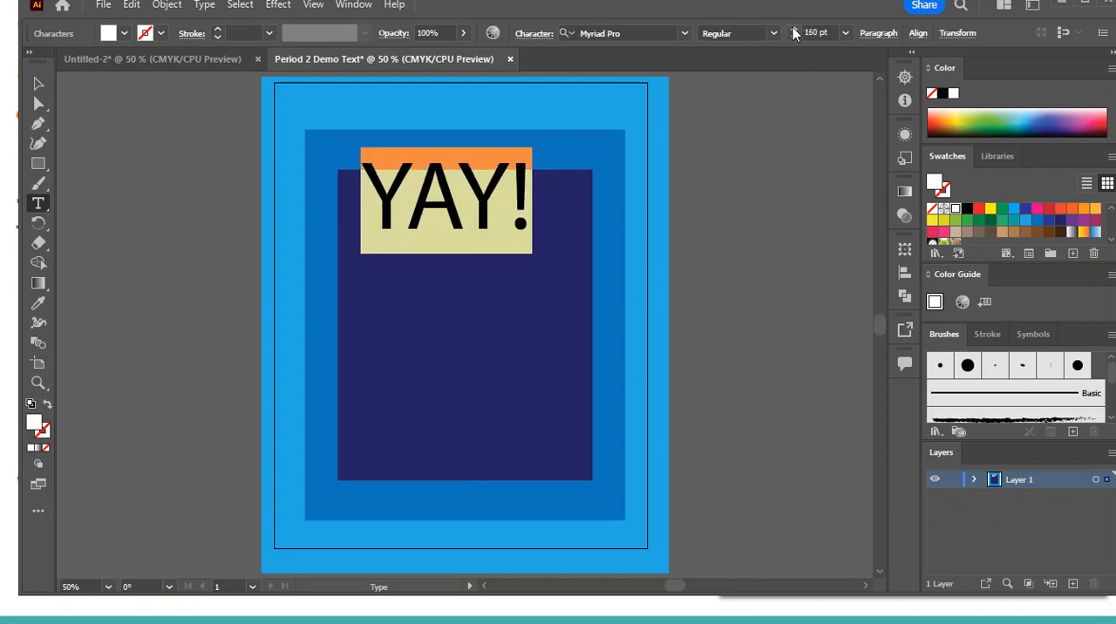
pyautogui.click(685, 33)
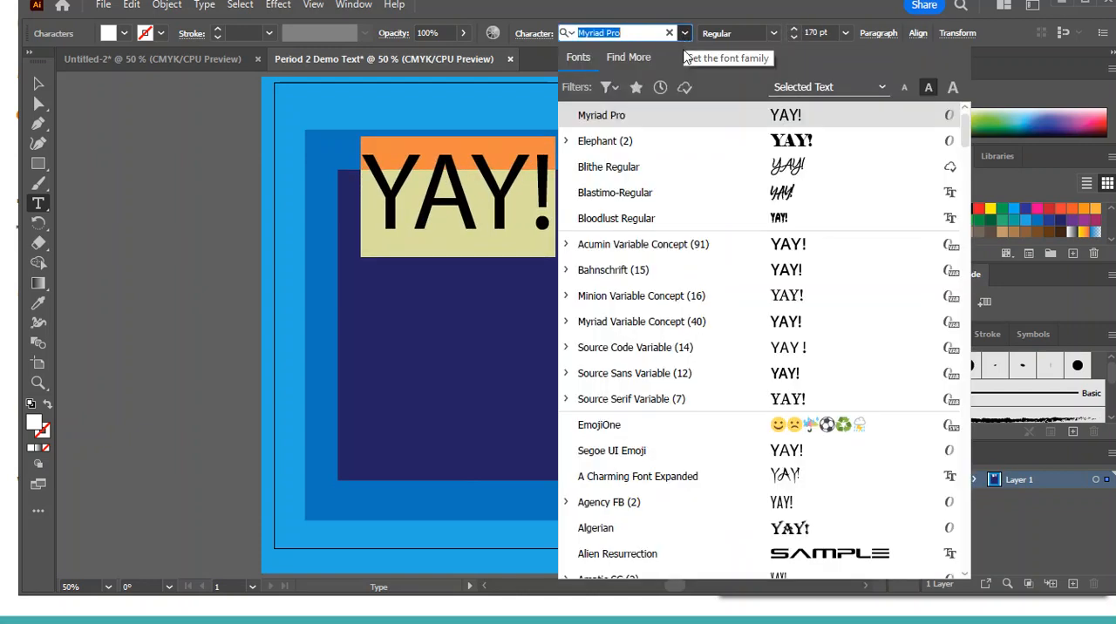
pyautogui.click(786, 171)
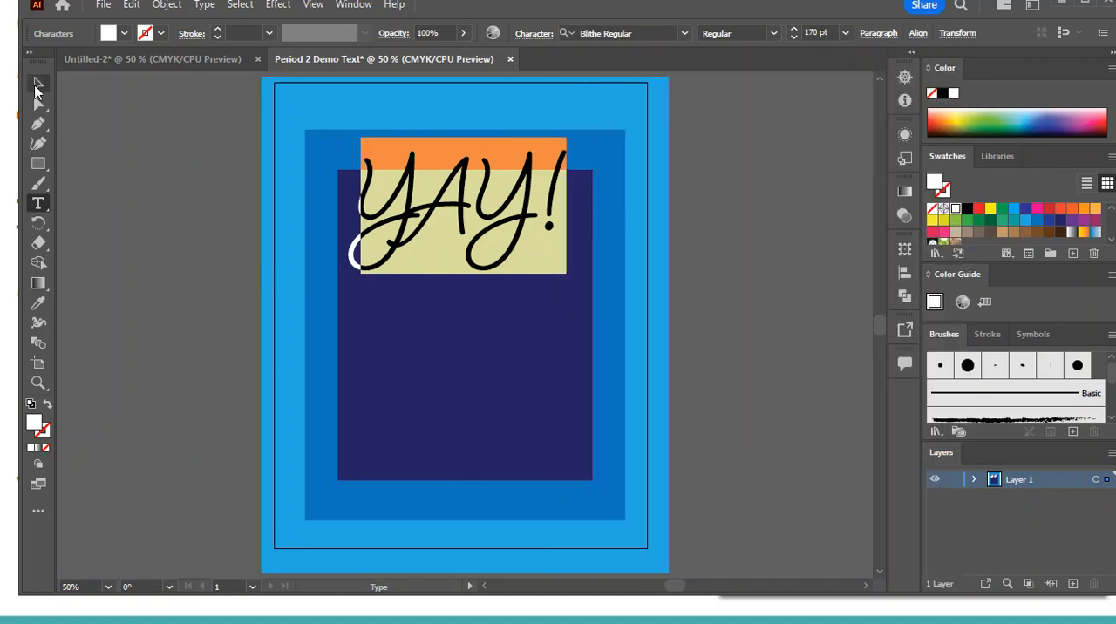
# Place a copy of the script YAY! text directly below the original and change the copy's font to Impact
pyautogui.click(39, 84)
pyautogui.moveTo(494, 220); pyautogui.dragTo(499, 402)
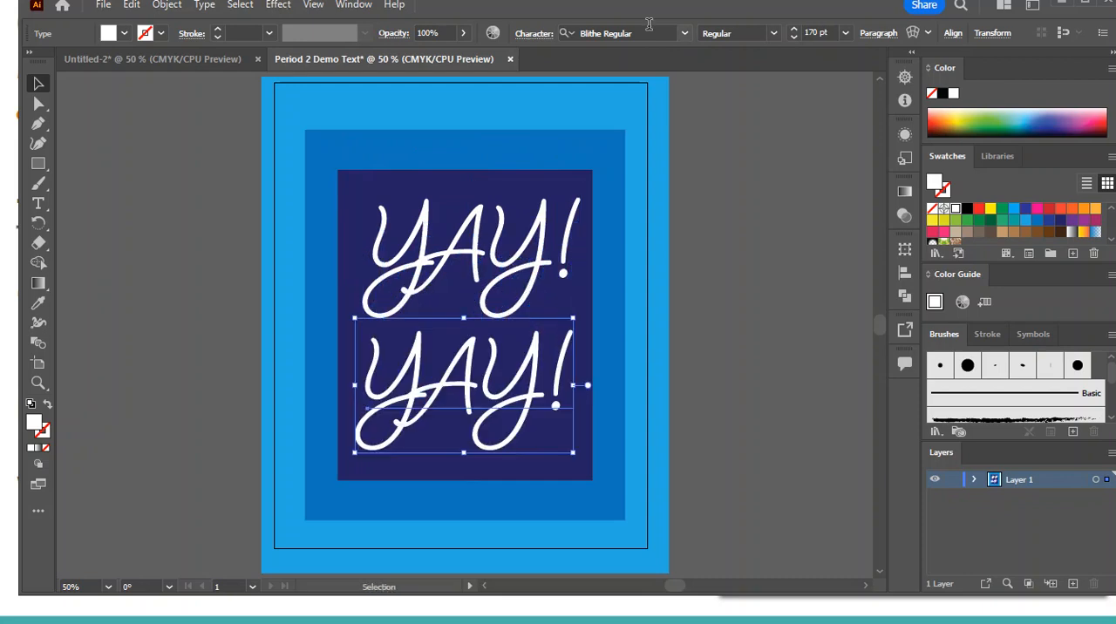
pyautogui.click(685, 33)
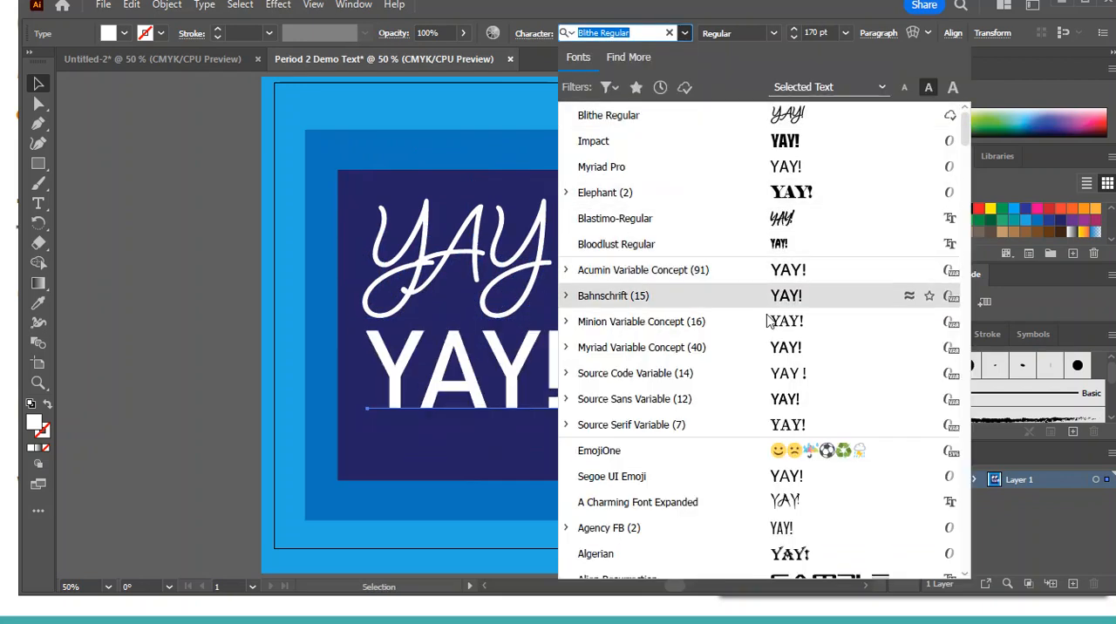
pyautogui.scroll(-6, 761, 421)
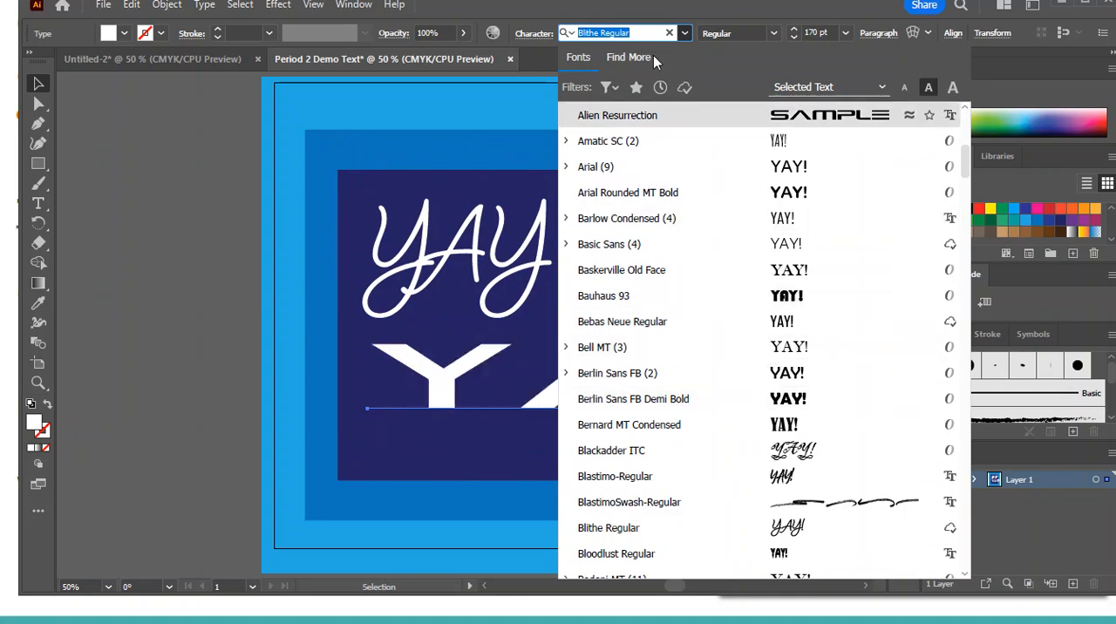
pyautogui.write('im')
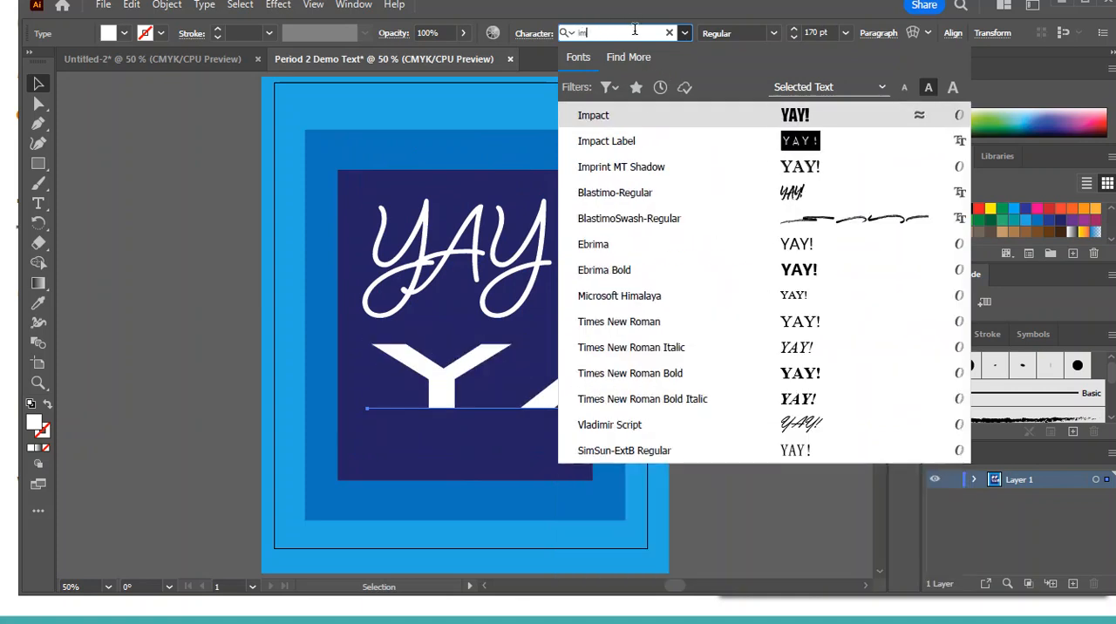
pyautogui.click(645, 116)
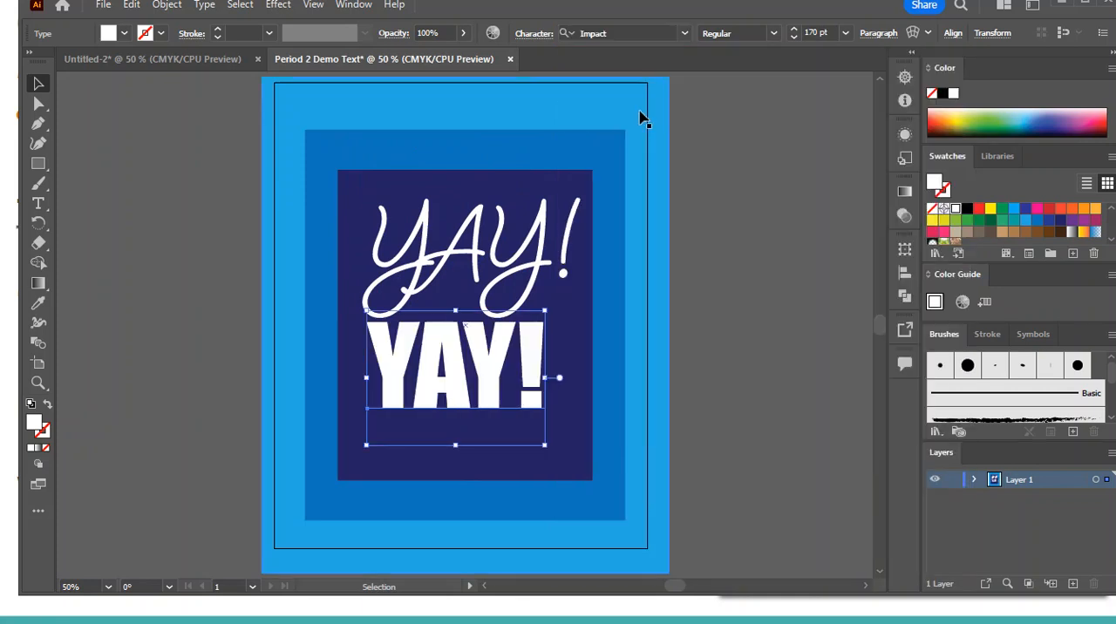
# Select all characters of the lower YAY! text and set their size to 200 pt
pyautogui.doubleClick(530, 375)
pyautogui.doubleClick(535, 368)
pyautogui.click(531, 366)
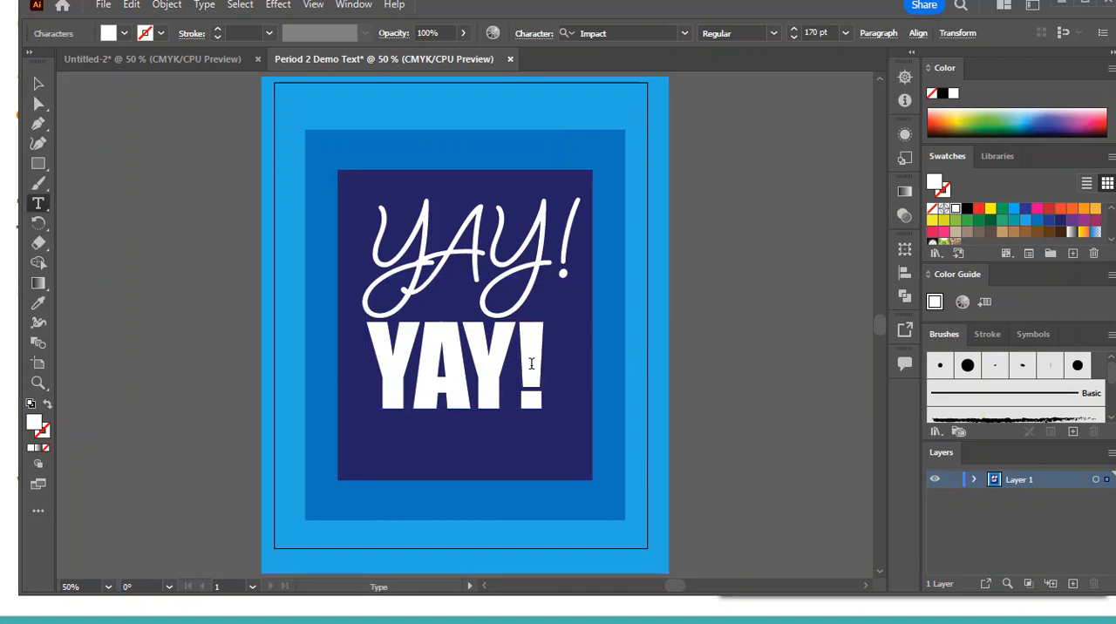
pyautogui.hotkey('ctrl', 'a')
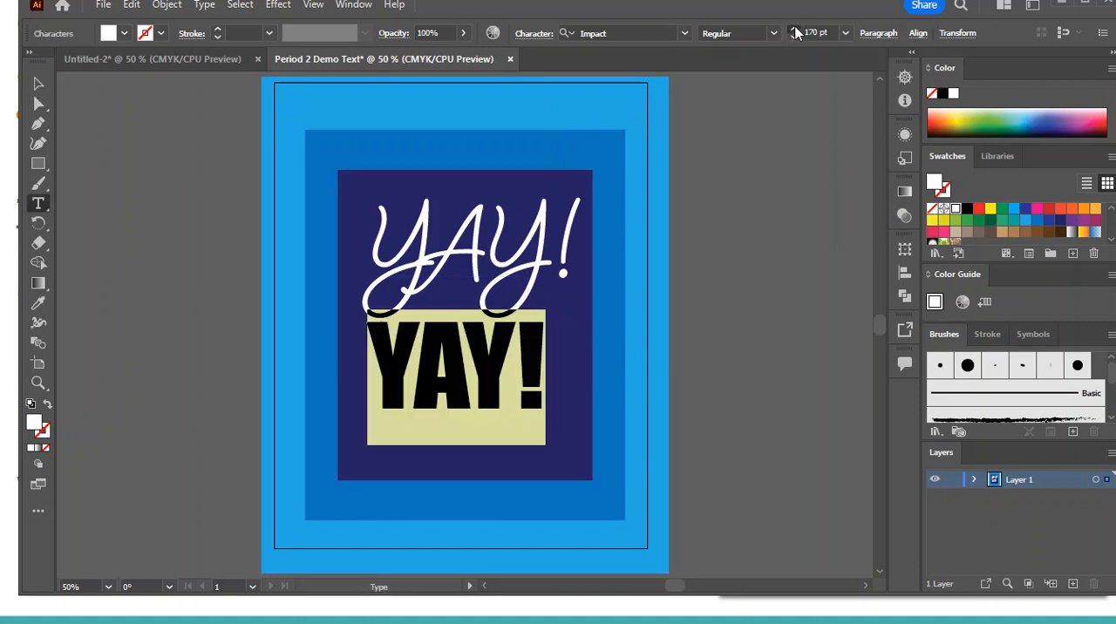
pyautogui.click(795, 31)
pyautogui.click(796, 32)
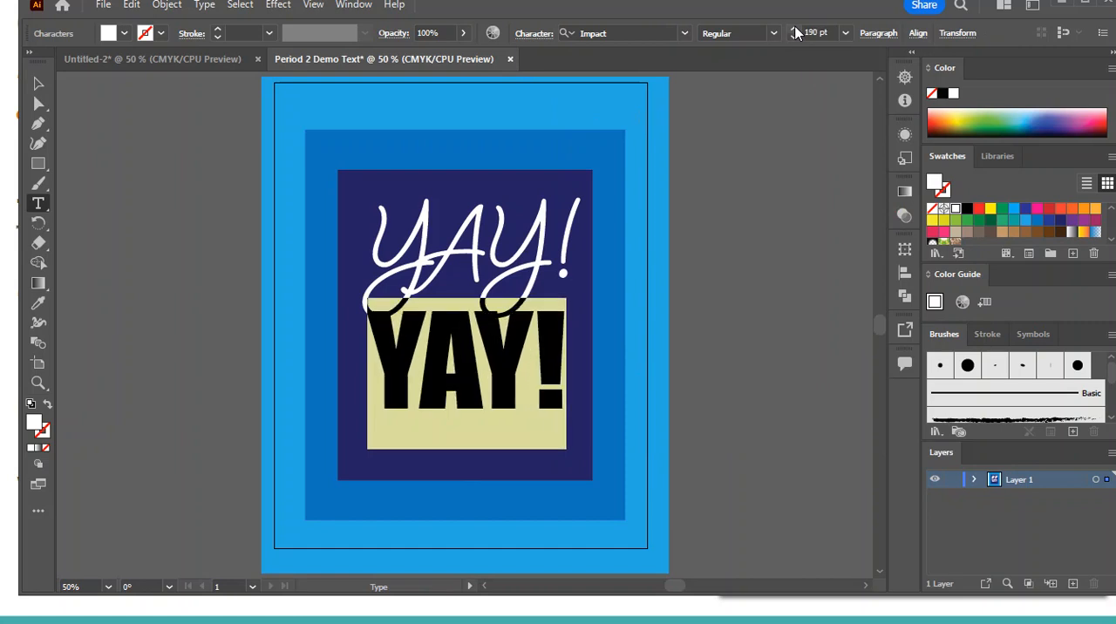
pyautogui.click(796, 31)
# Move the Impact YAY! text slightly down so it sits clear of the script text, and deselect it
pyautogui.click(38, 83)
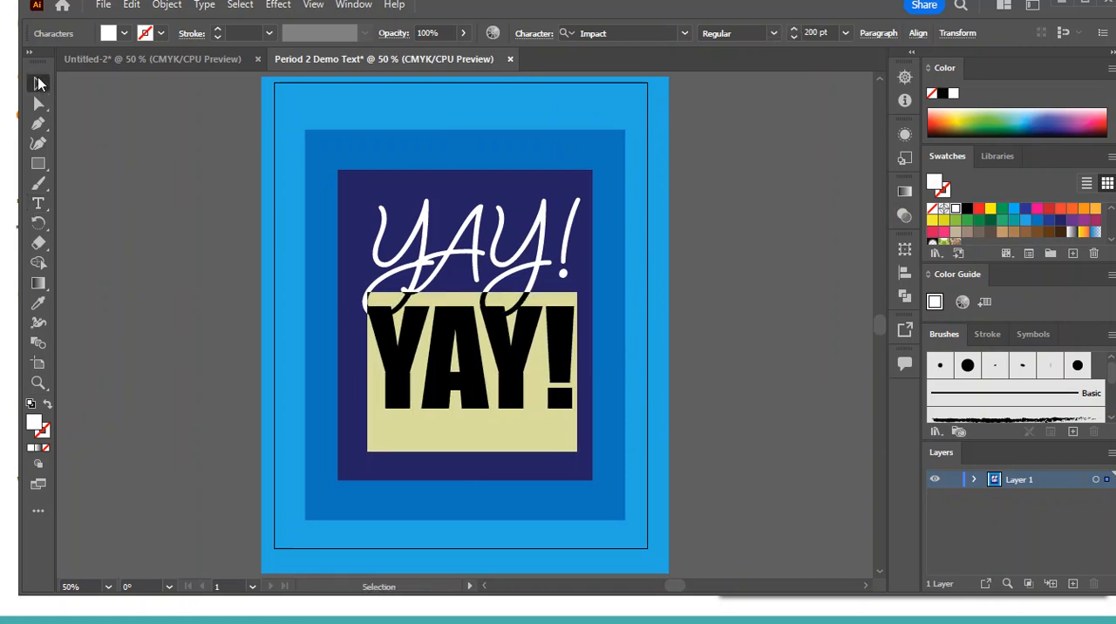
pyautogui.click(803, 401)
pyautogui.moveTo(435, 343); pyautogui.dragTo(431, 366)
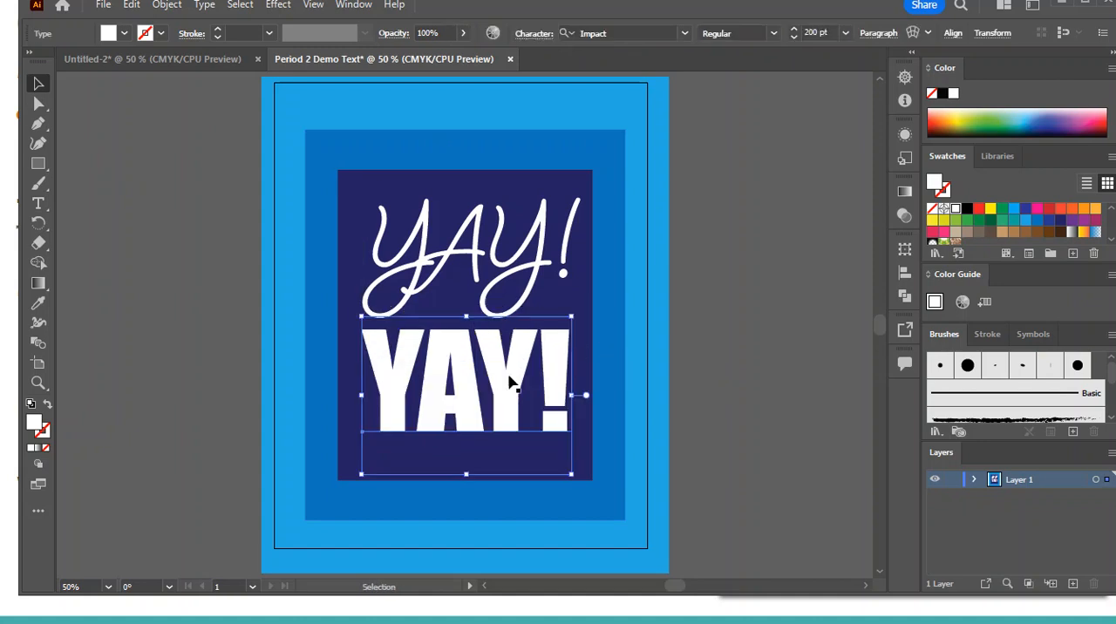
pyautogui.click(792, 373)
# Place a copy of the complete design on the empty canvas to the left of the artboard
pyautogui.hotkey('ctrl', '-')
pyautogui.hotkey('ctrl', '-')
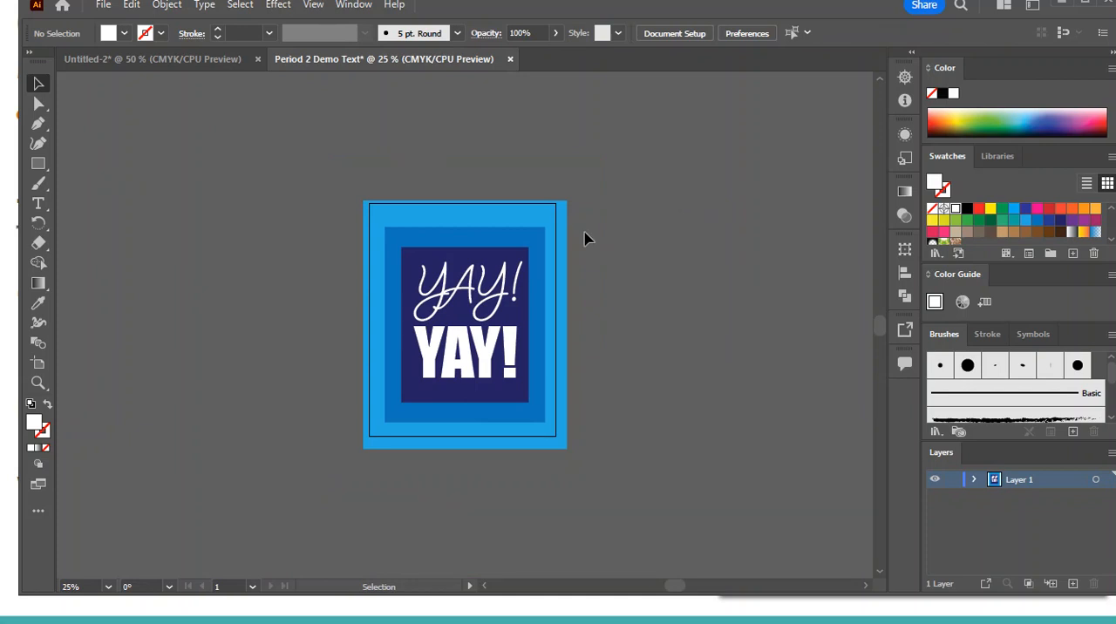
pyautogui.hotkey('ctrl', 'a')
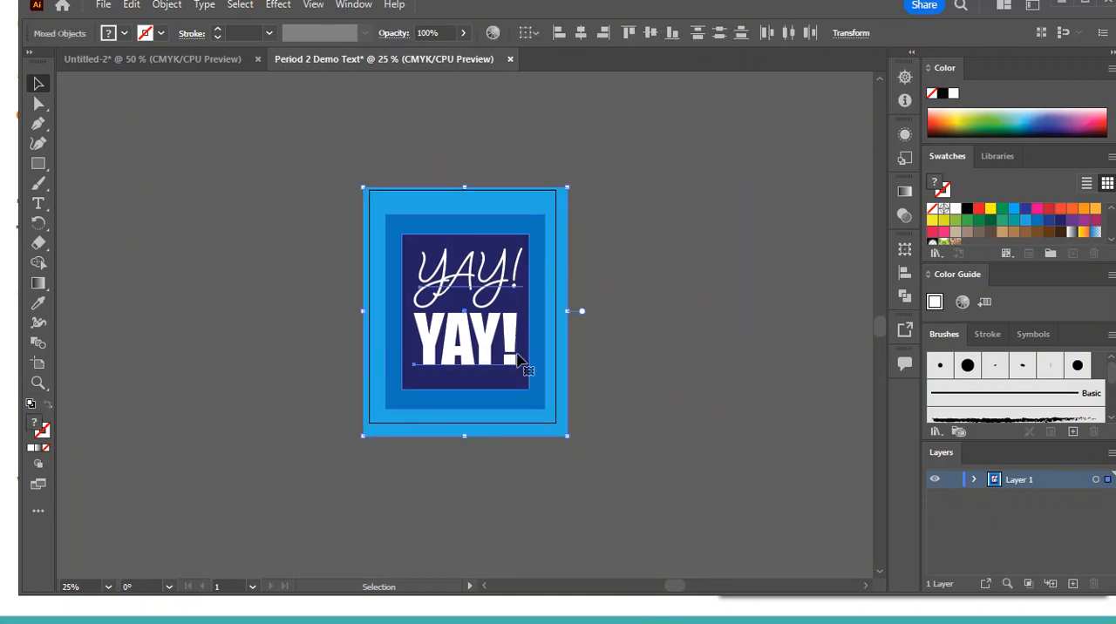
pyautogui.moveTo(479, 351); pyautogui.dragTo(748, 337)
pyautogui.hotkey('ctrl', 'z')
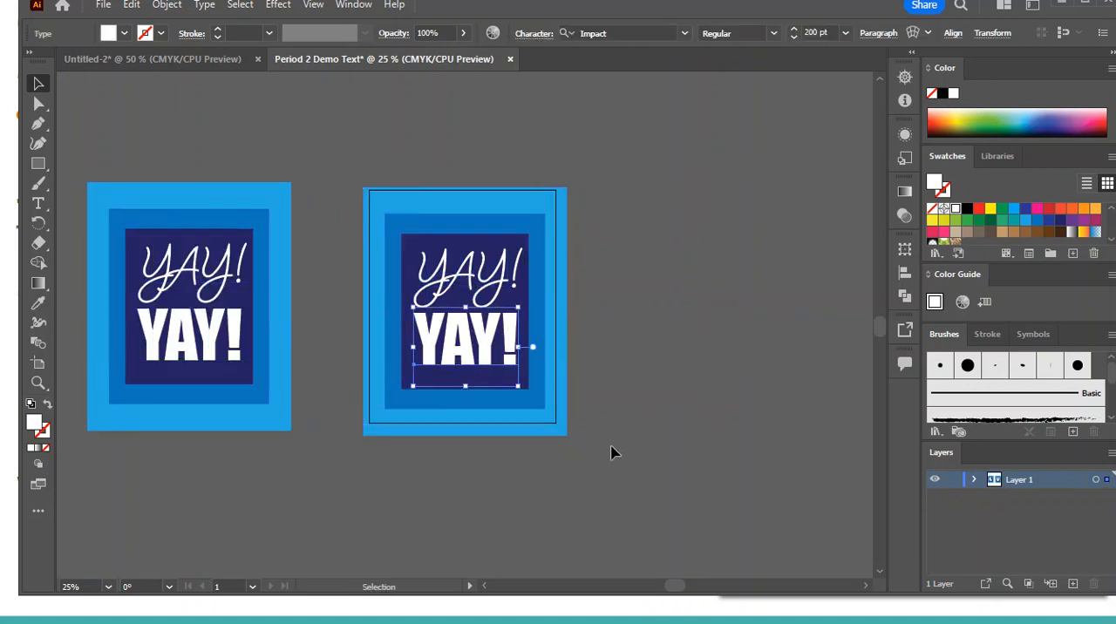
# Place another copy of the complete design to the right of the artboard and deselect it
pyautogui.click(614, 453)
pyautogui.moveTo(365, 162); pyautogui.dragTo(605, 474)
pyautogui.moveTo(479, 337); pyautogui.dragTo(748, 340)
pyautogui.click(661, 493)
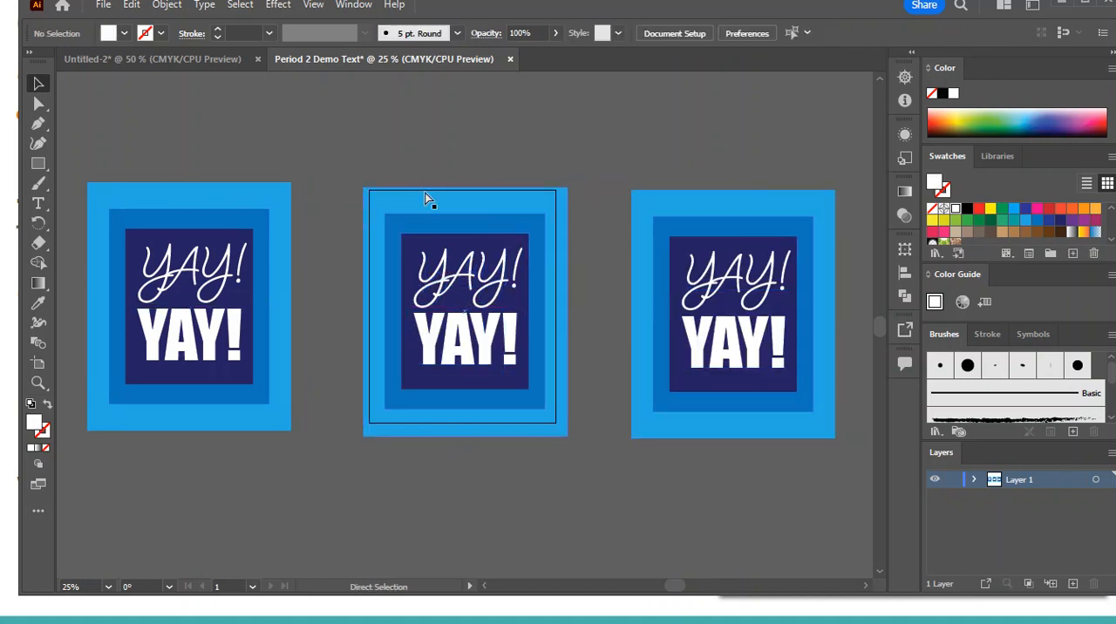
# Group all rectangles and both YAY! texts of the middle design on the artboard, and deselect the group
pyautogui.hotkey('ctrl', '+')
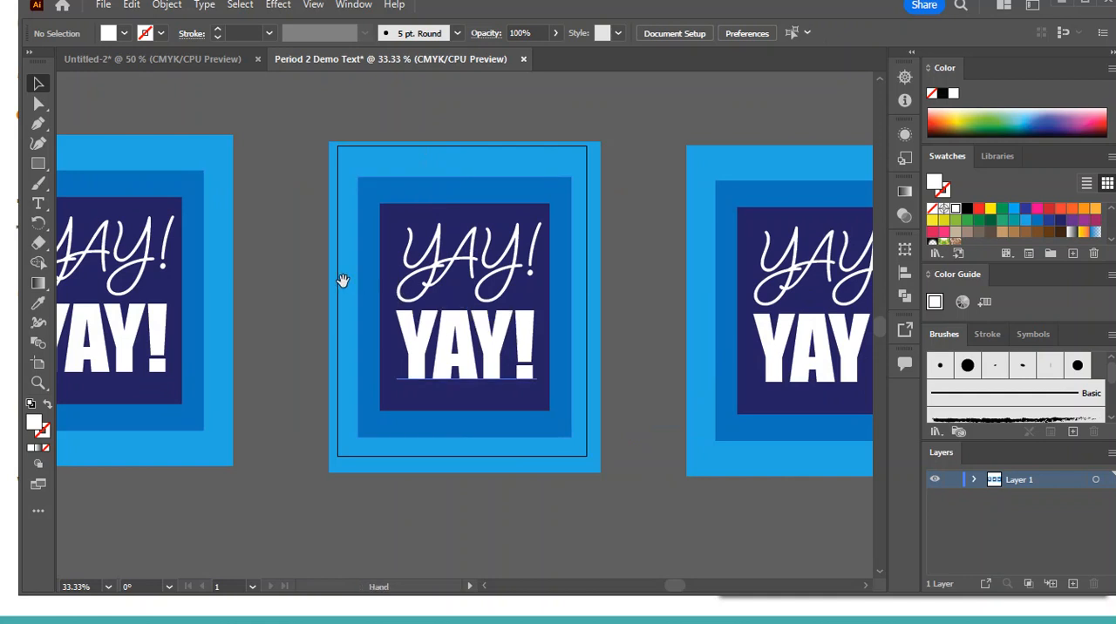
pyautogui.moveTo(310, 272); pyautogui.dragTo(331, 249)
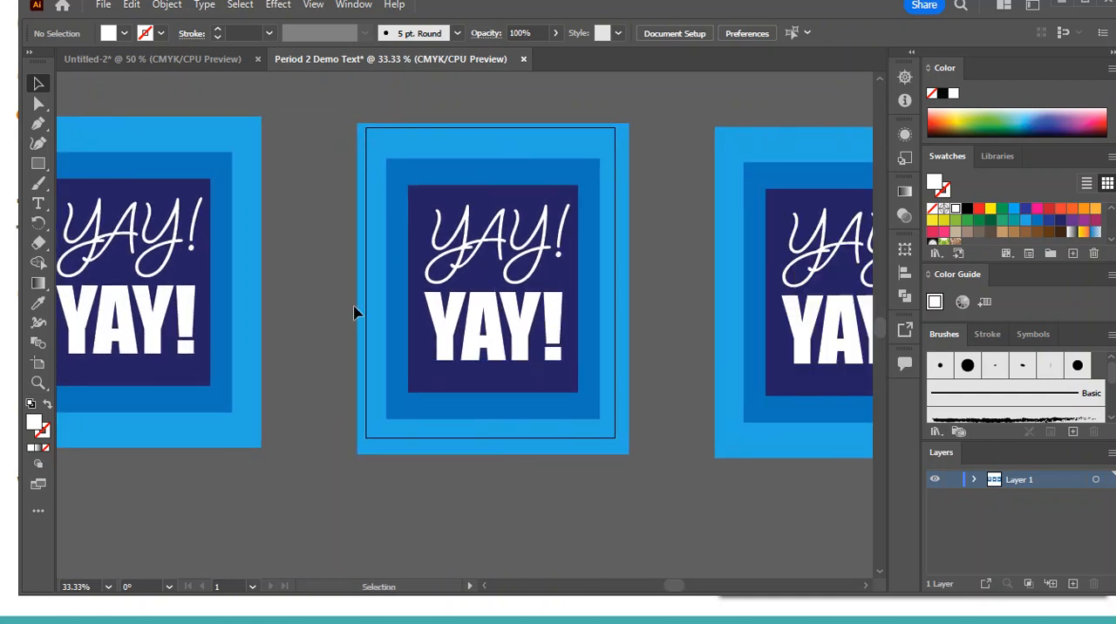
pyautogui.moveTo(338, 102); pyautogui.dragTo(668, 497)
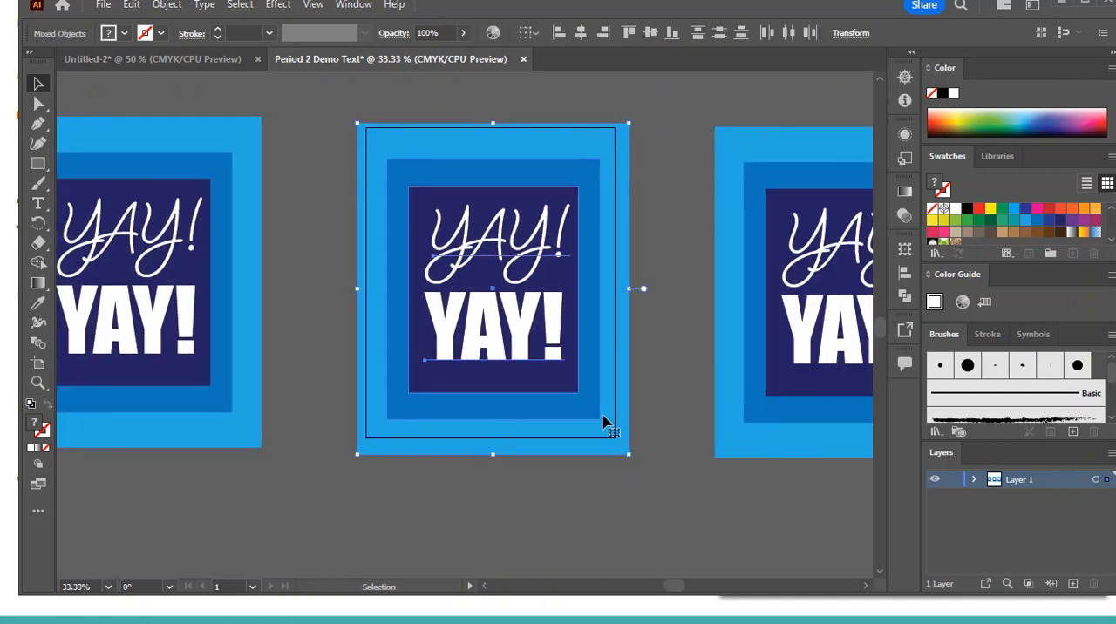
pyautogui.press('a')
pyautogui.hotkey('ctrl', 'g')
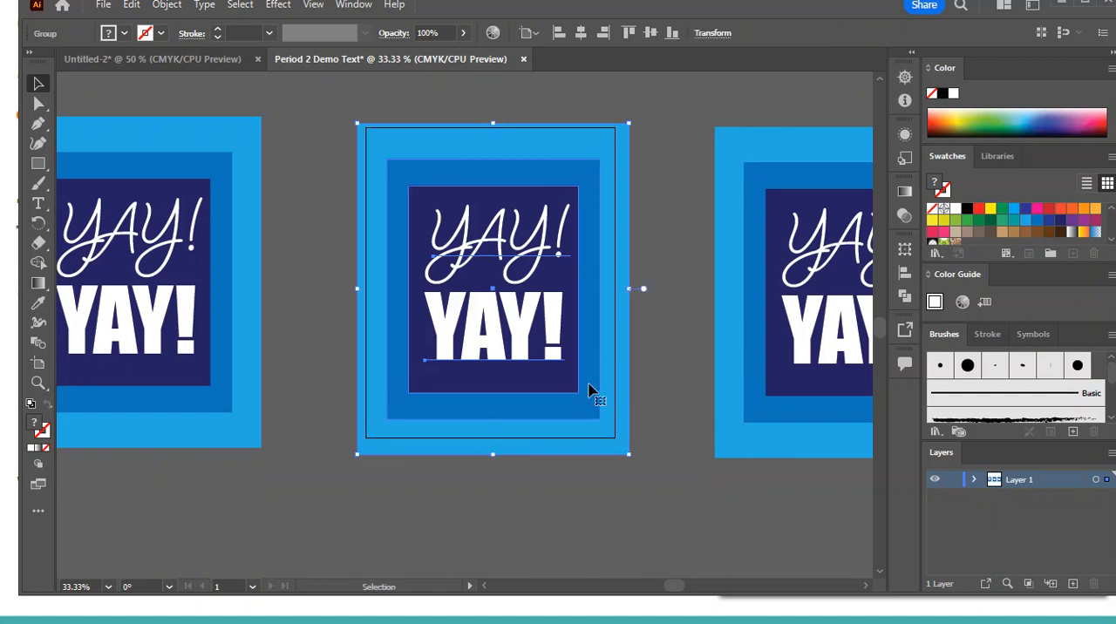
pyautogui.press('v')
pyautogui.rightClick(529, 269)
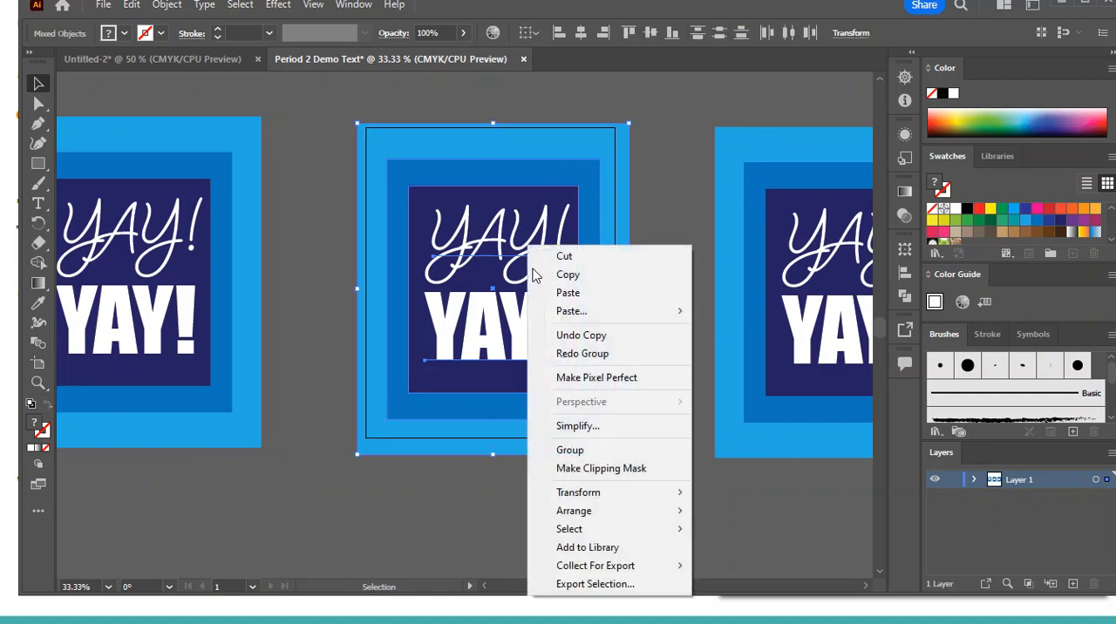
pyautogui.click(604, 449)
pyautogui.click(709, 493)
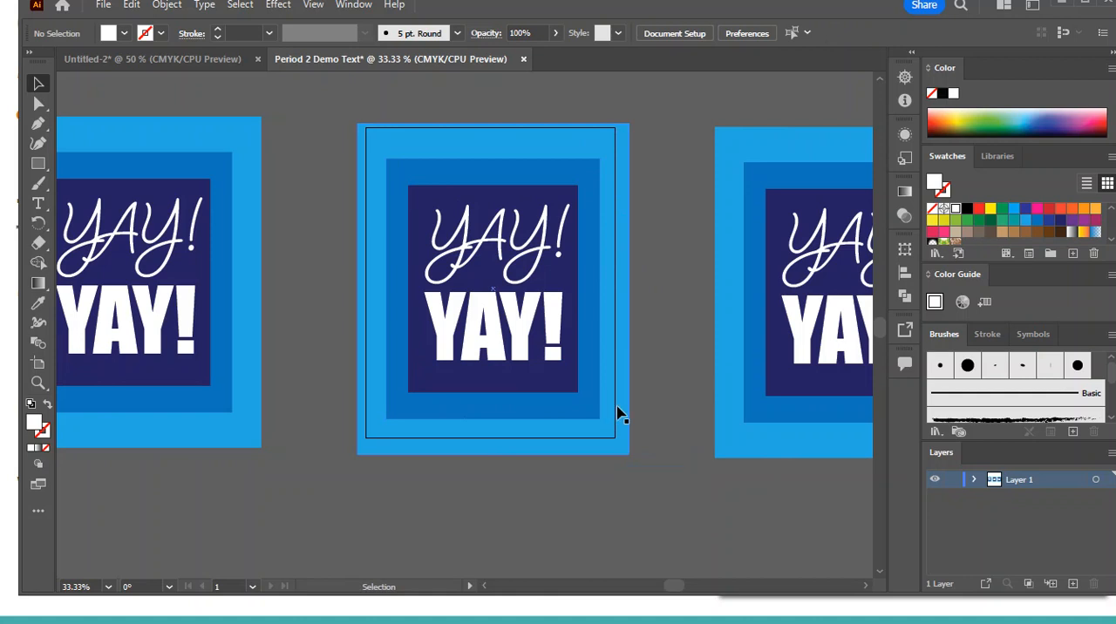
pyautogui.moveTo(731, 530); pyautogui.dragTo(591, 523)
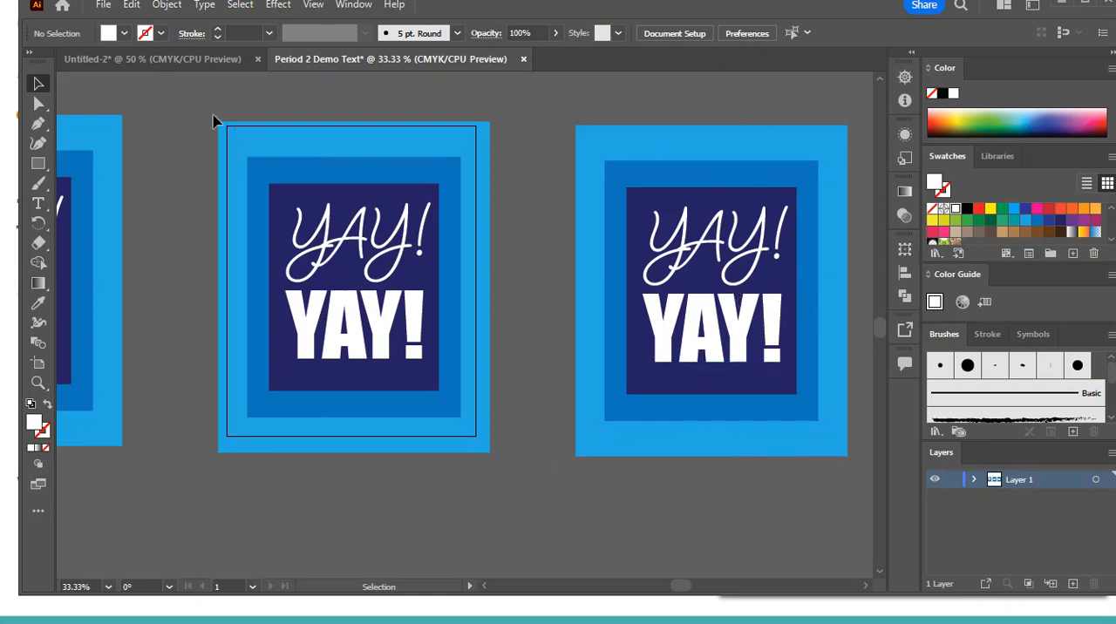
pyautogui.moveTo(204, 106); pyautogui.dragTo(519, 485)
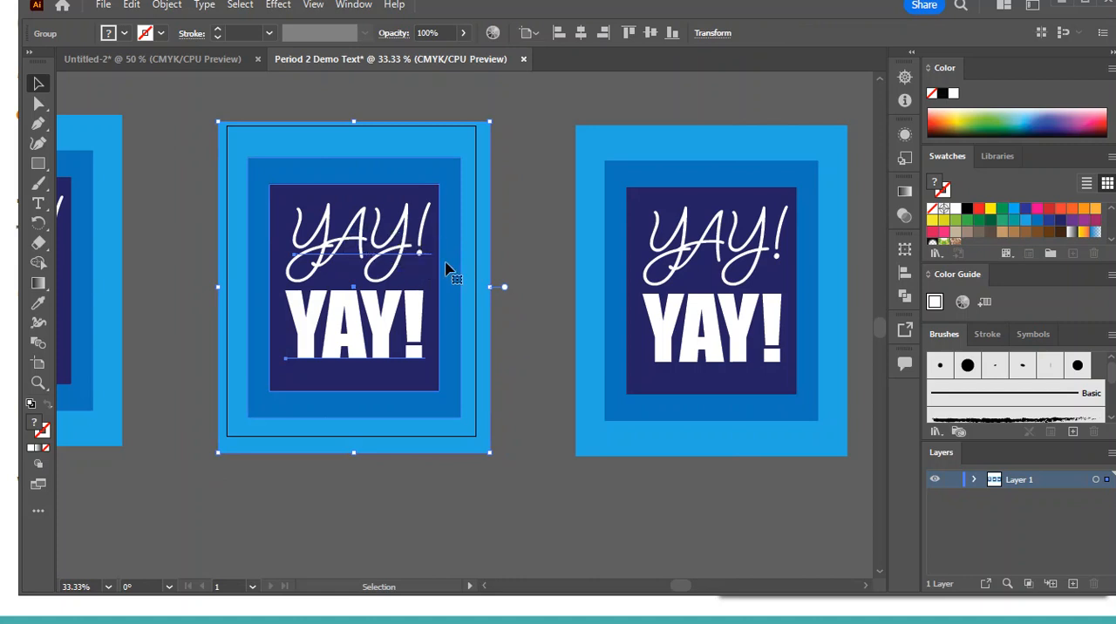
pyautogui.doubleClick(367, 349)
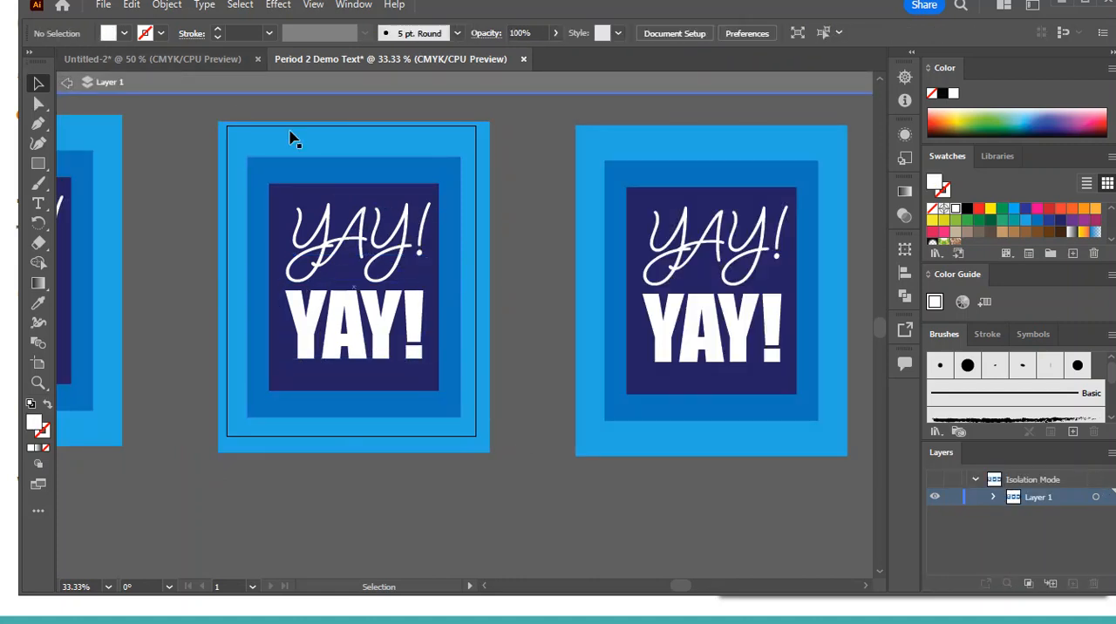
pyautogui.moveTo(192, 116); pyautogui.dragTo(519, 473)
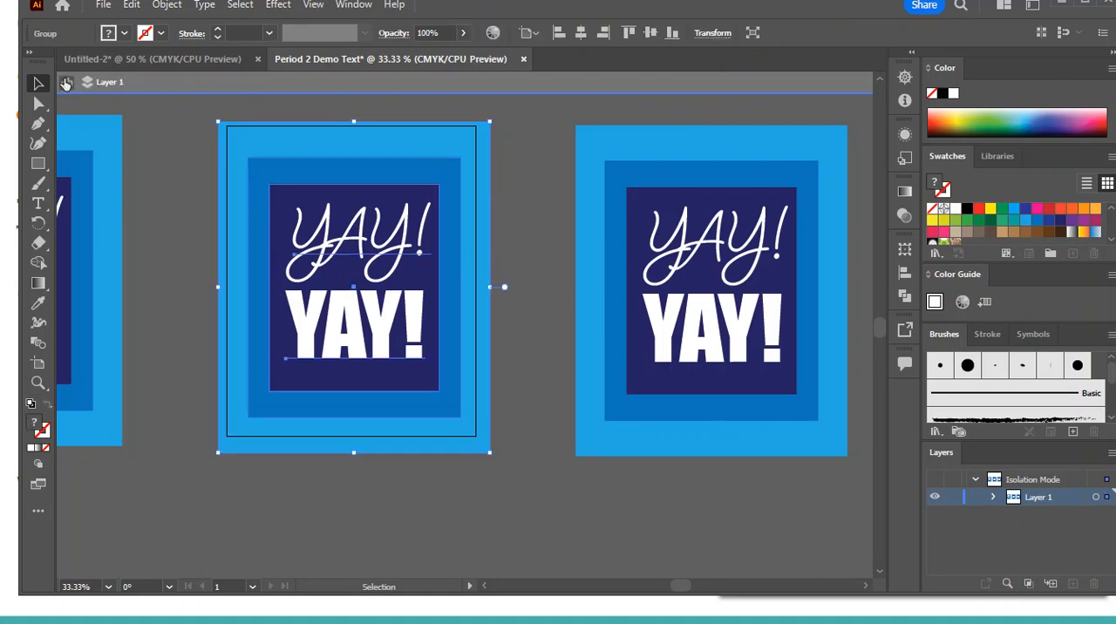
pyautogui.click(66, 82)
pyautogui.click(108, 93)
# Select the grouped design on the artboard and open the 3D and Materials settings, placed clear of the design
pyautogui.moveTo(308, 130); pyautogui.dragTo(520, 508)
pyautogui.click(365, 5)
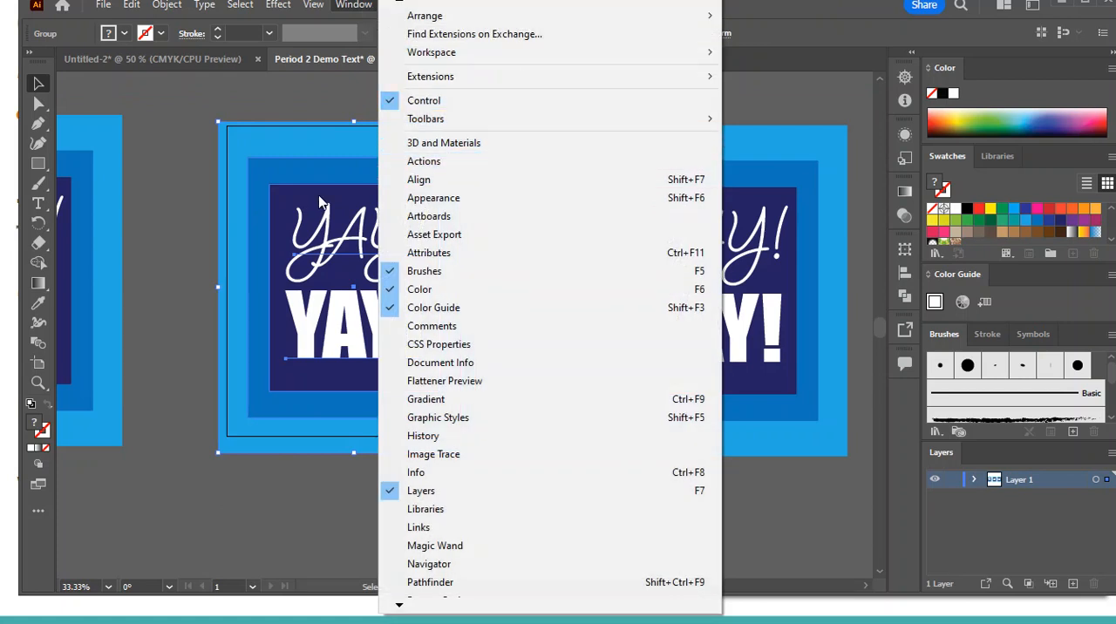
pyautogui.click(471, 150)
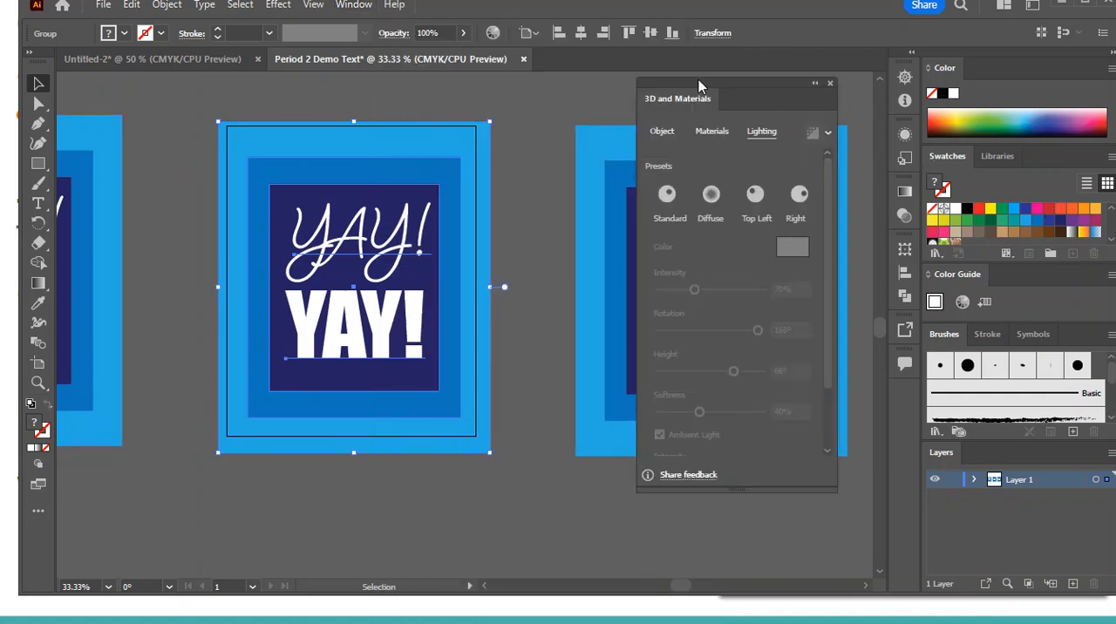
pyautogui.moveTo(765, 87); pyautogui.dragTo(852, 110)
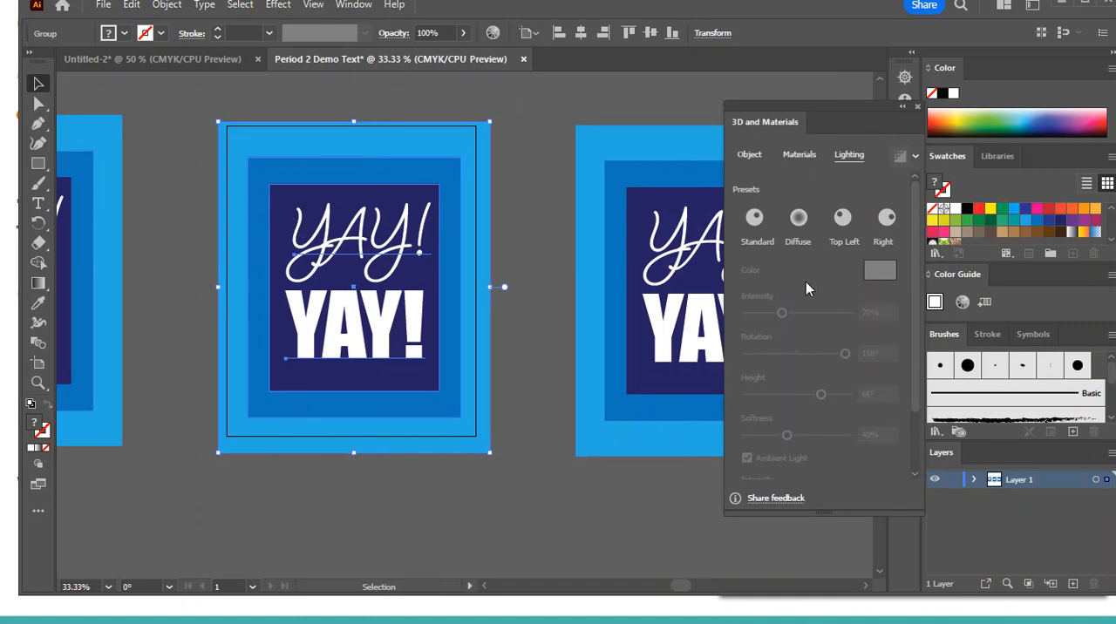
# Apply the Inflate 3D type to the grouped design on the artboard
pyautogui.click(754, 162)
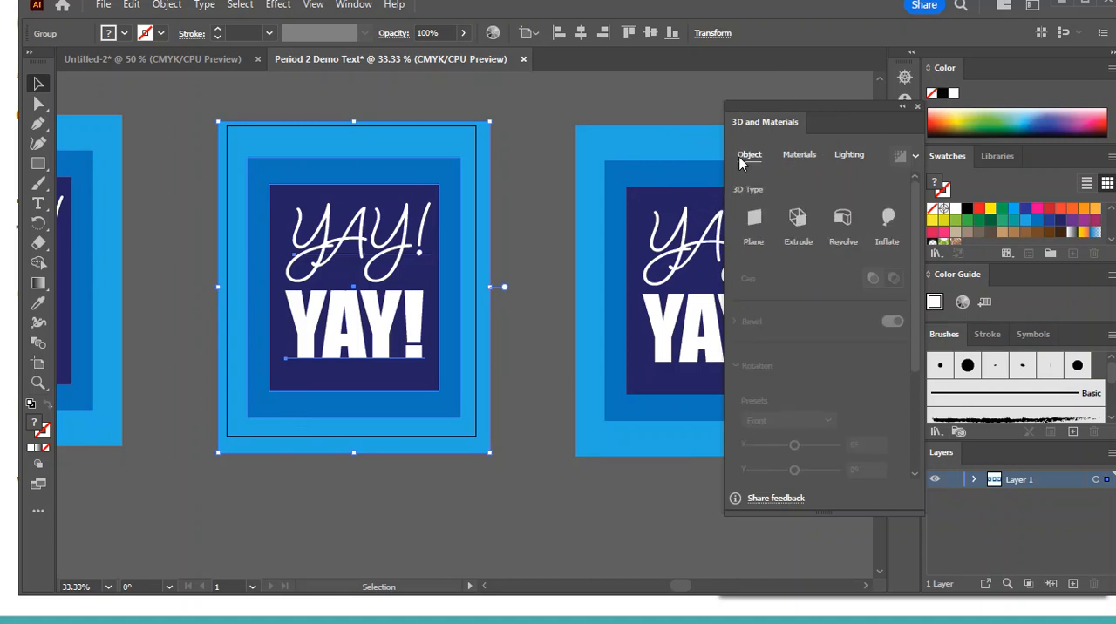
pyautogui.click(889, 233)
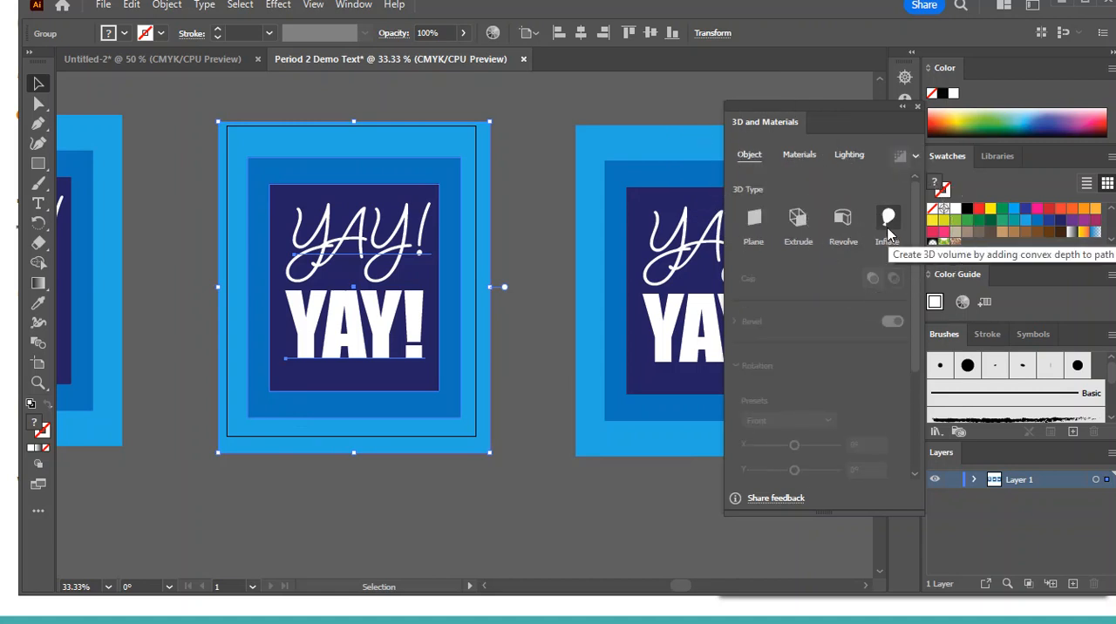
pyautogui.click(799, 229)
pyautogui.click(801, 240)
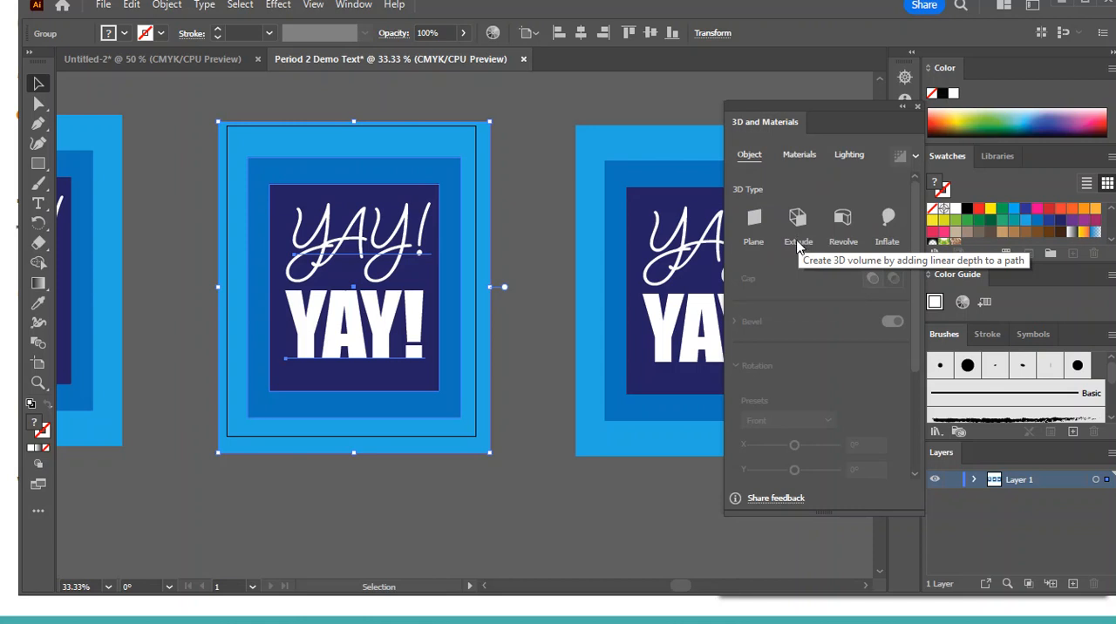
pyautogui.click(889, 222)
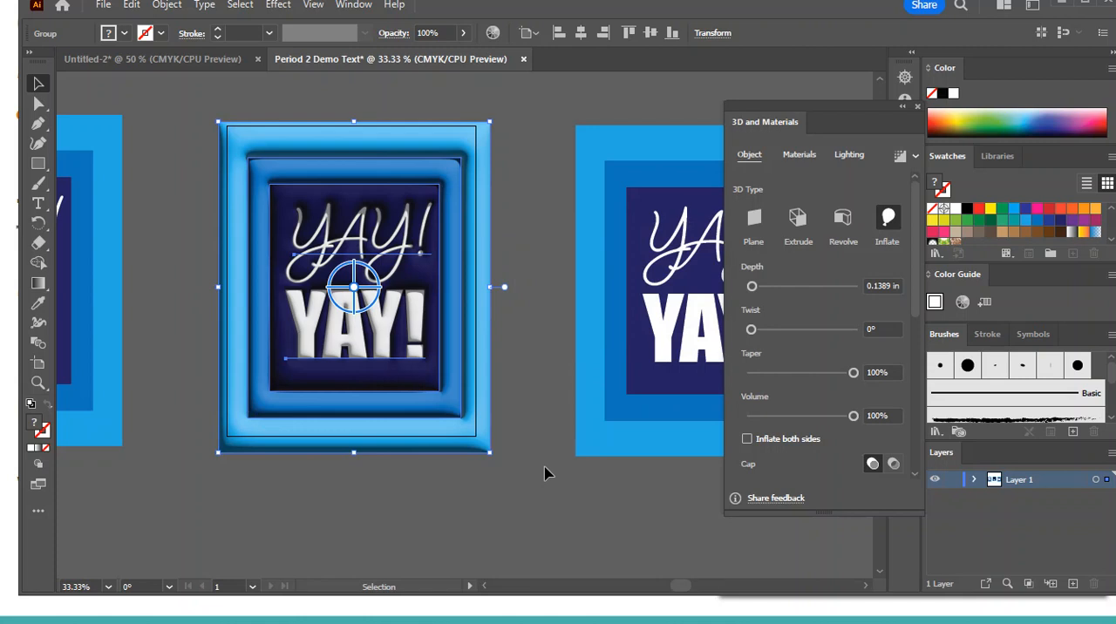
# Browse the available materials and set the inflated group's material to roughness 0.22 and metallic 0.75
pyautogui.click(807, 159)
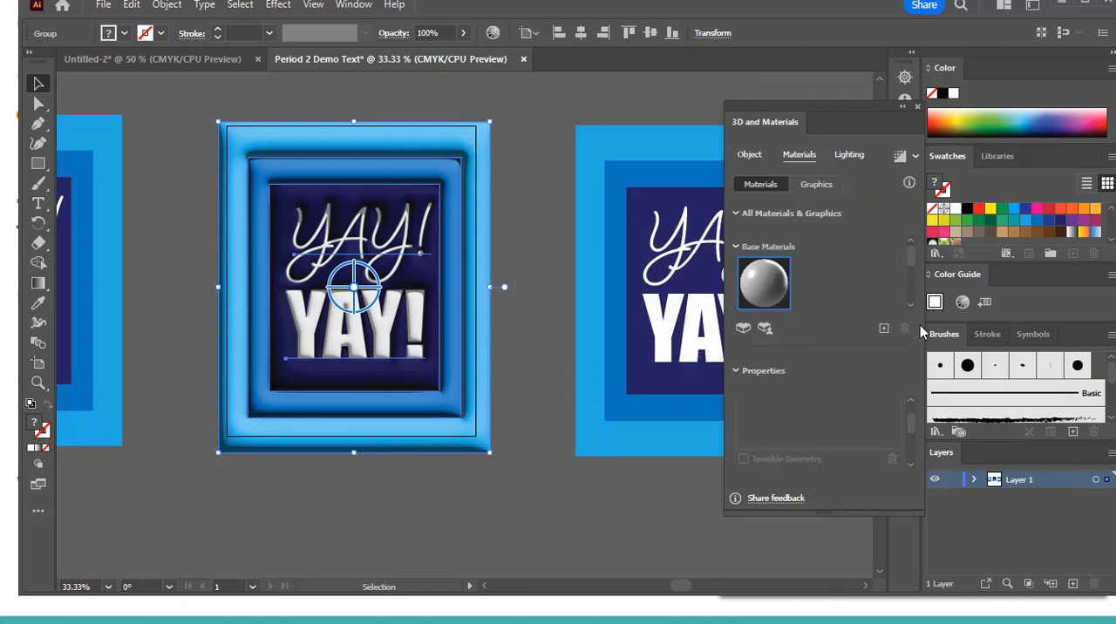
pyautogui.click(767, 279)
pyautogui.scroll(-2, 914, 262)
pyautogui.scroll(-1, 911, 296)
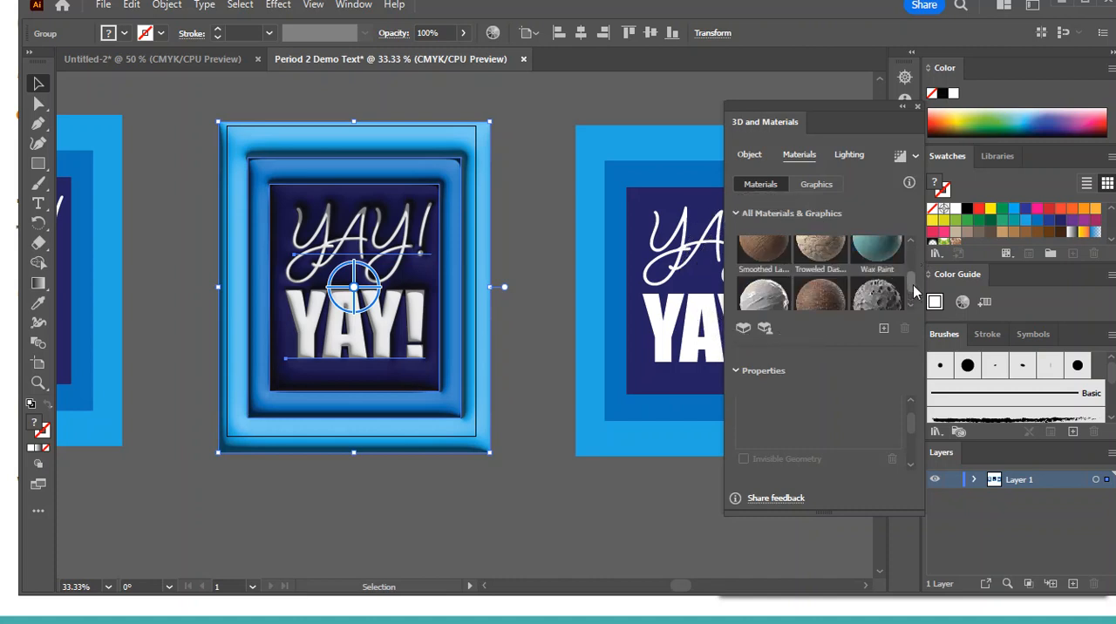
pyautogui.scroll(1, 914, 292)
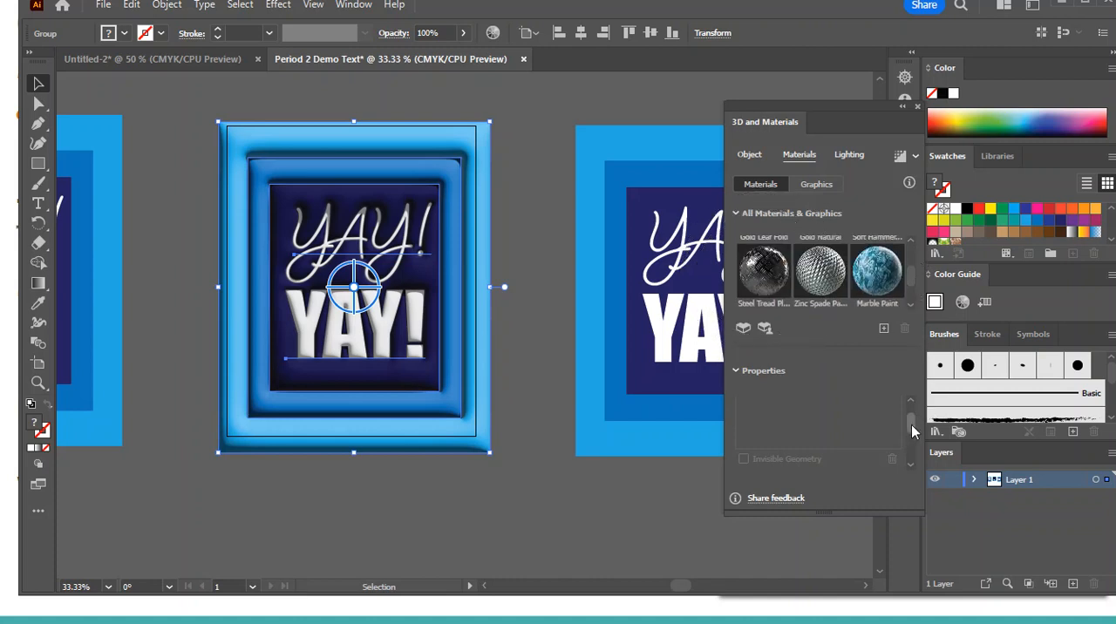
pyautogui.moveTo(914, 434); pyautogui.dragTo(916, 442)
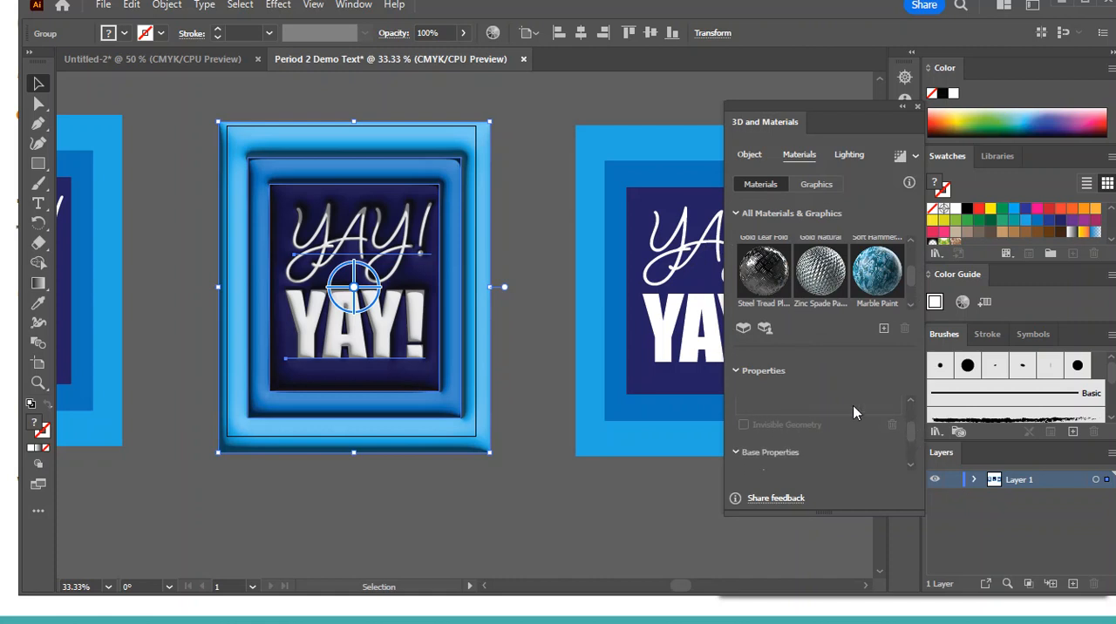
pyautogui.moveTo(912, 430); pyautogui.dragTo(911, 445)
pyautogui.moveTo(788, 445); pyautogui.dragTo(770, 443)
pyautogui.moveTo(911, 443); pyautogui.dragTo(911, 468)
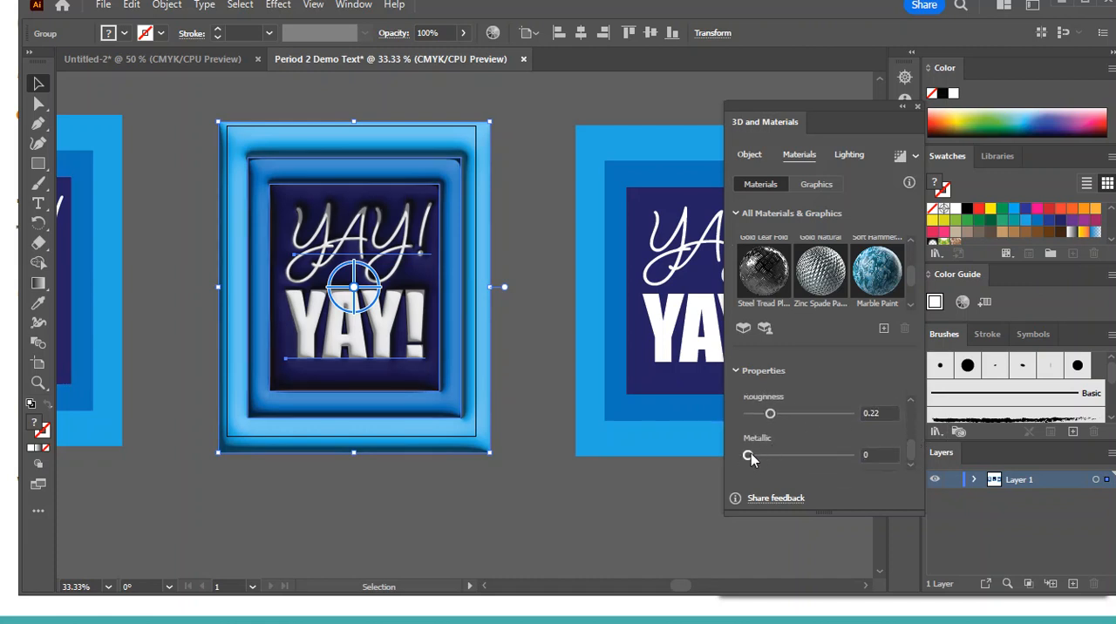
pyautogui.moveTo(825, 456); pyautogui.dragTo(827, 459)
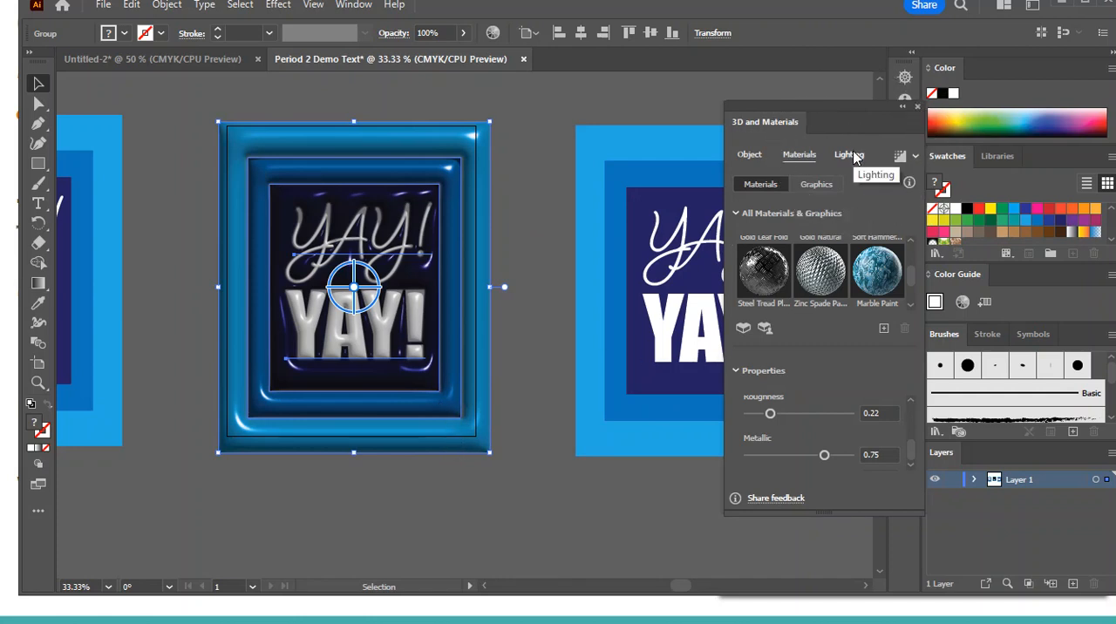
# Set the light height of the inflated group to 74°, render it with ray tracing, and close the 3D settings
pyautogui.click(853, 156)
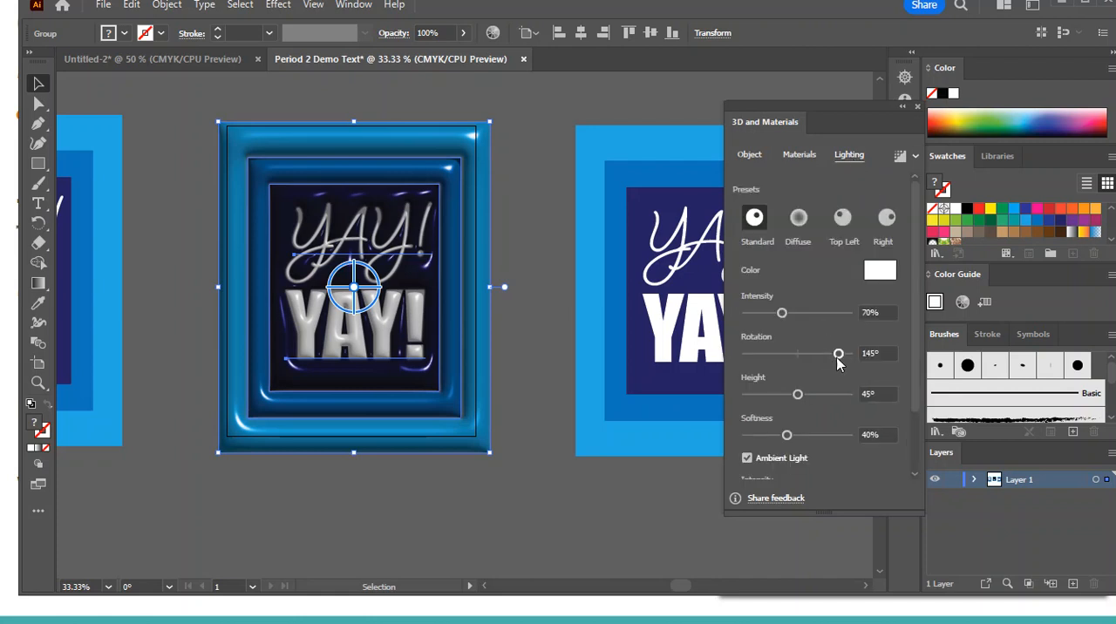
pyautogui.moveTo(812, 399); pyautogui.dragTo(835, 406)
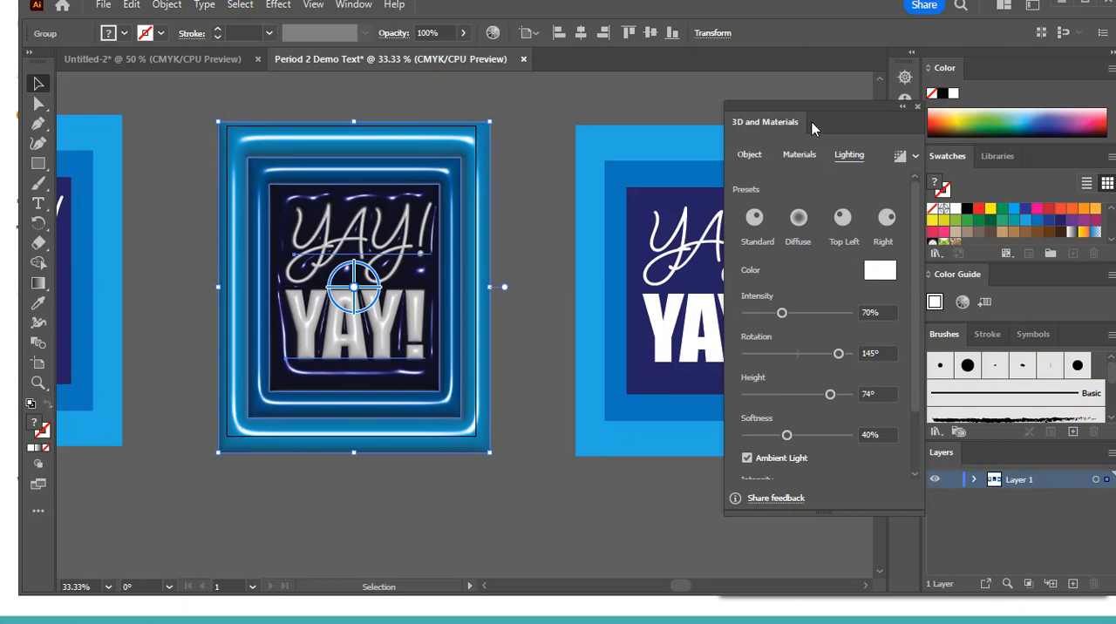
pyautogui.click(903, 158)
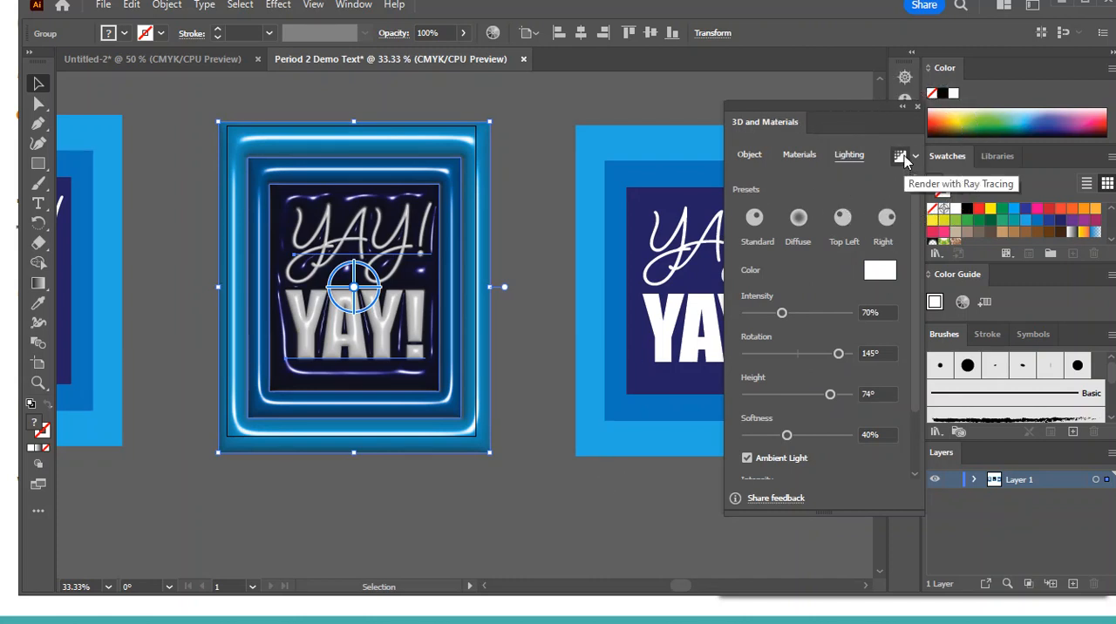
pyautogui.click(902, 158)
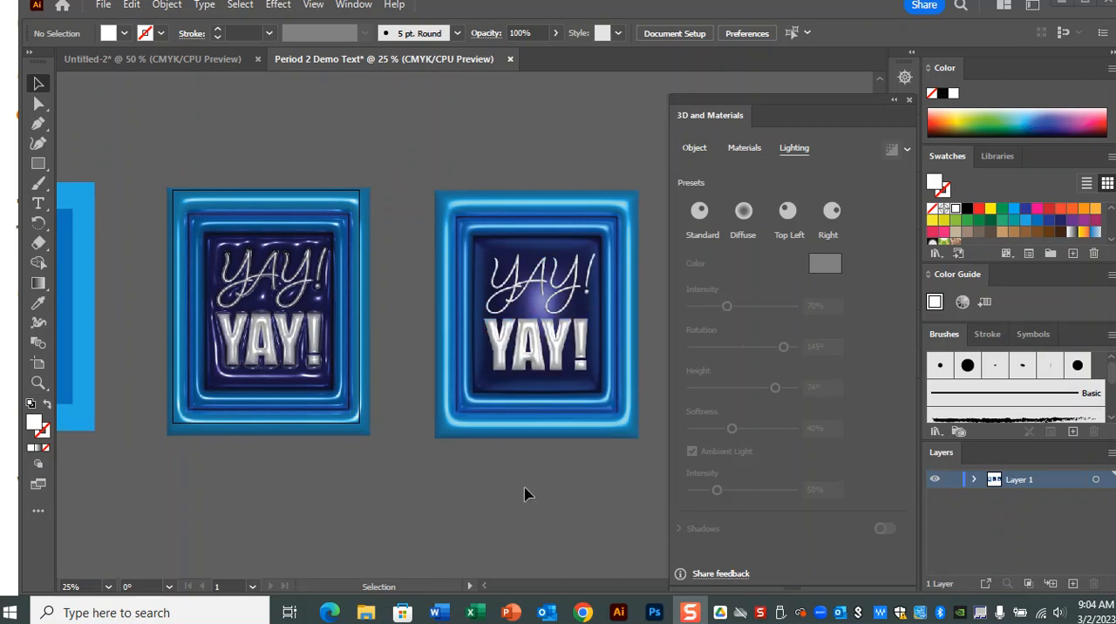
pyautogui.click(909, 100)
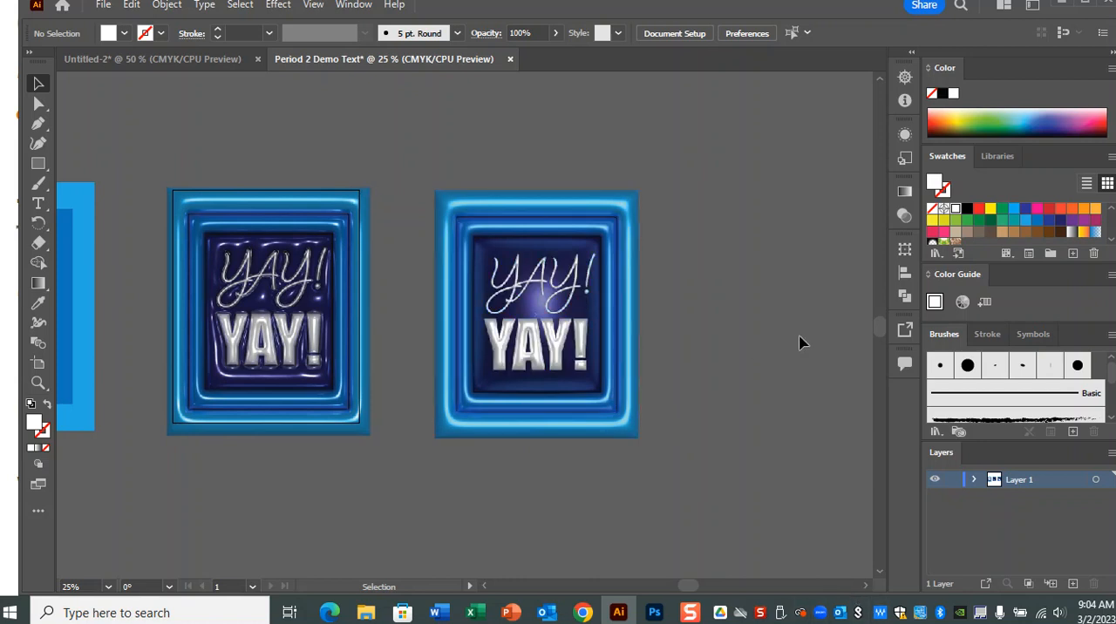
# Examine the 3D lighting and shadow settings of the block-letter YAY! text in the right-hand design
pyautogui.hotkey('ctrl', '=')
pyautogui.hotkey('ctrl', '=')
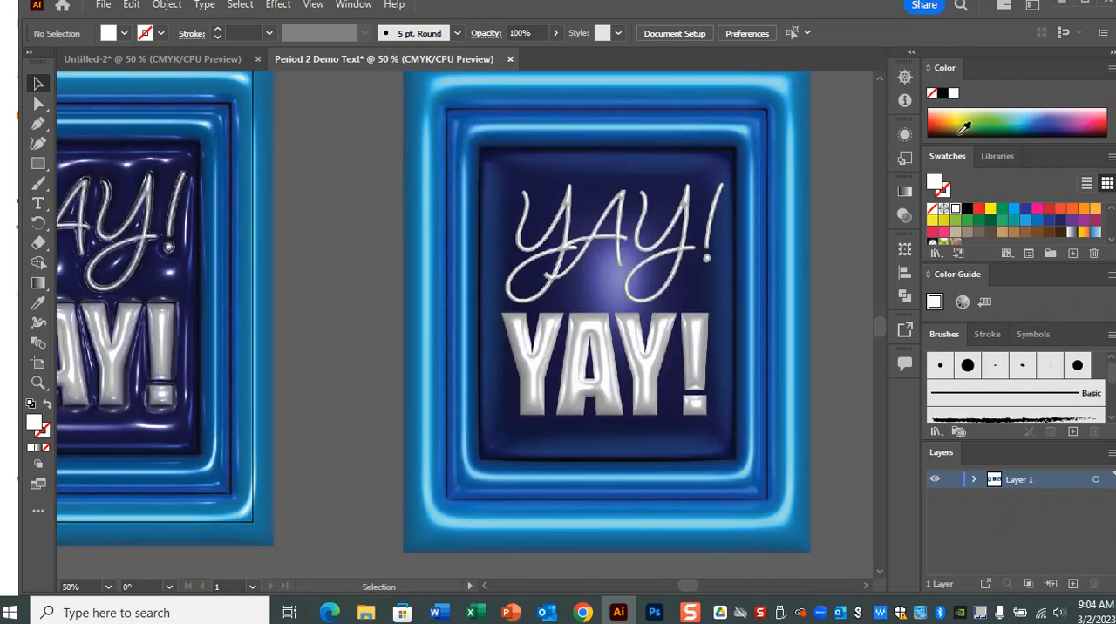
pyautogui.click(355, 7)
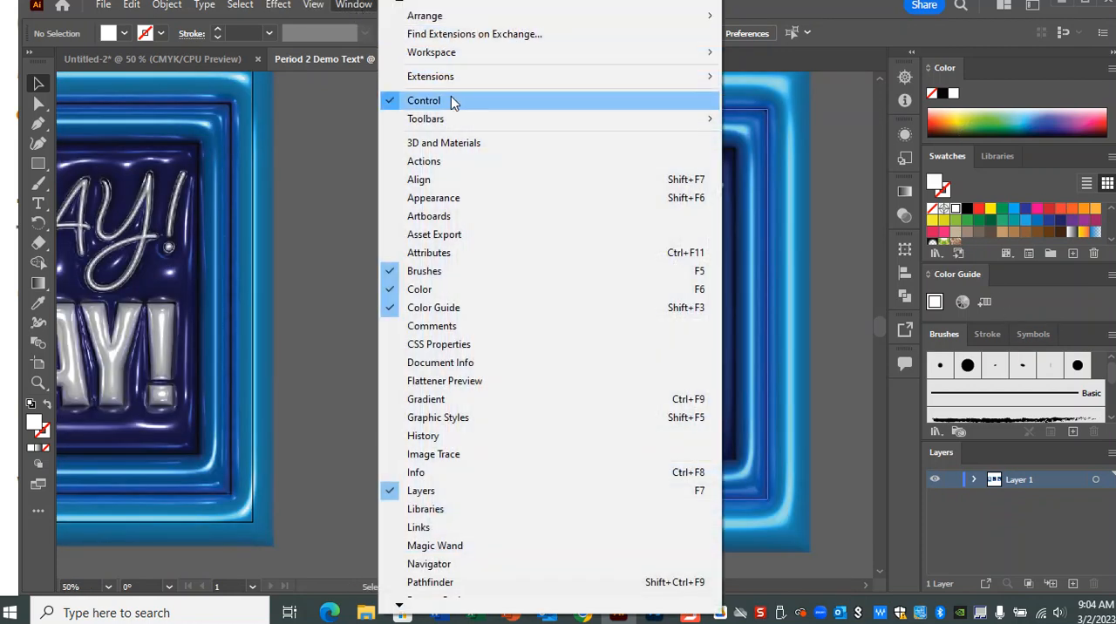
pyautogui.click(478, 145)
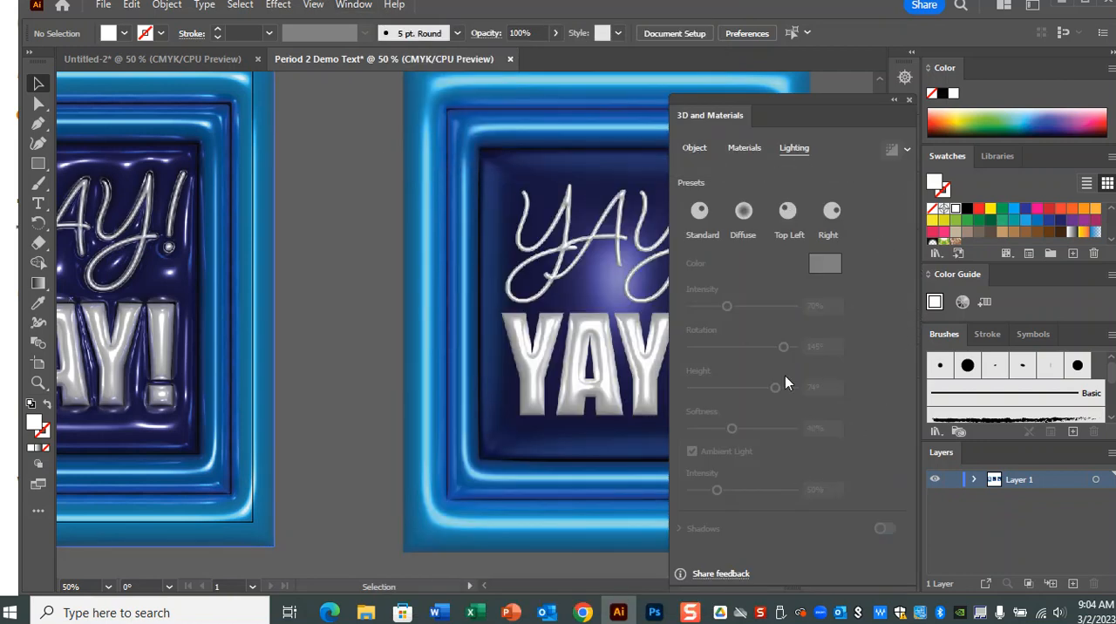
pyautogui.click(564, 381)
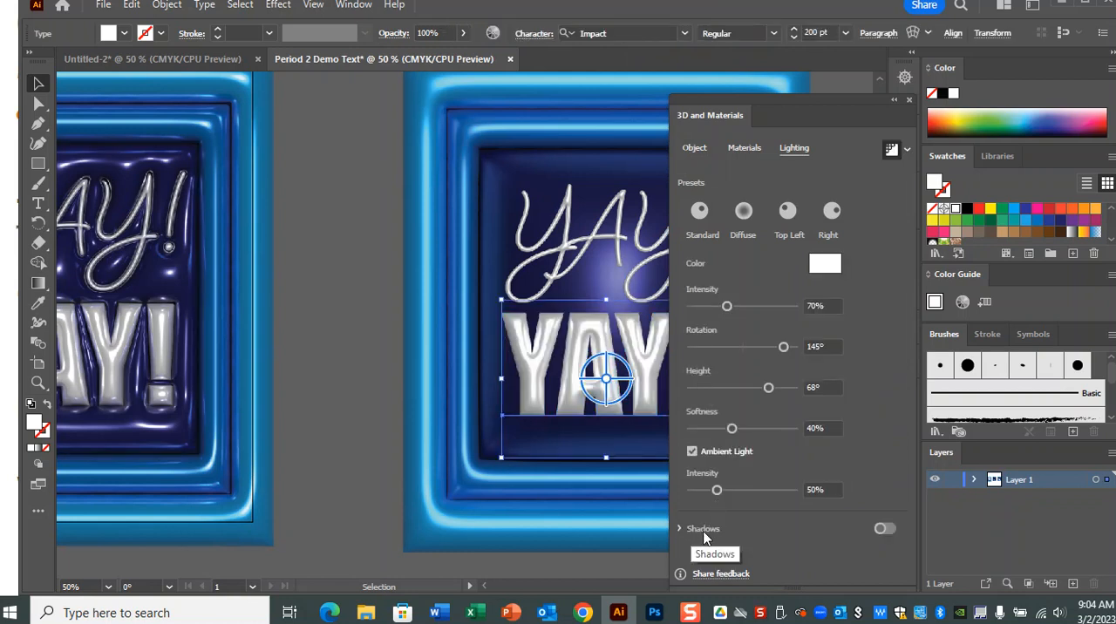
pyautogui.click(336, 268)
pyautogui.click(909, 100)
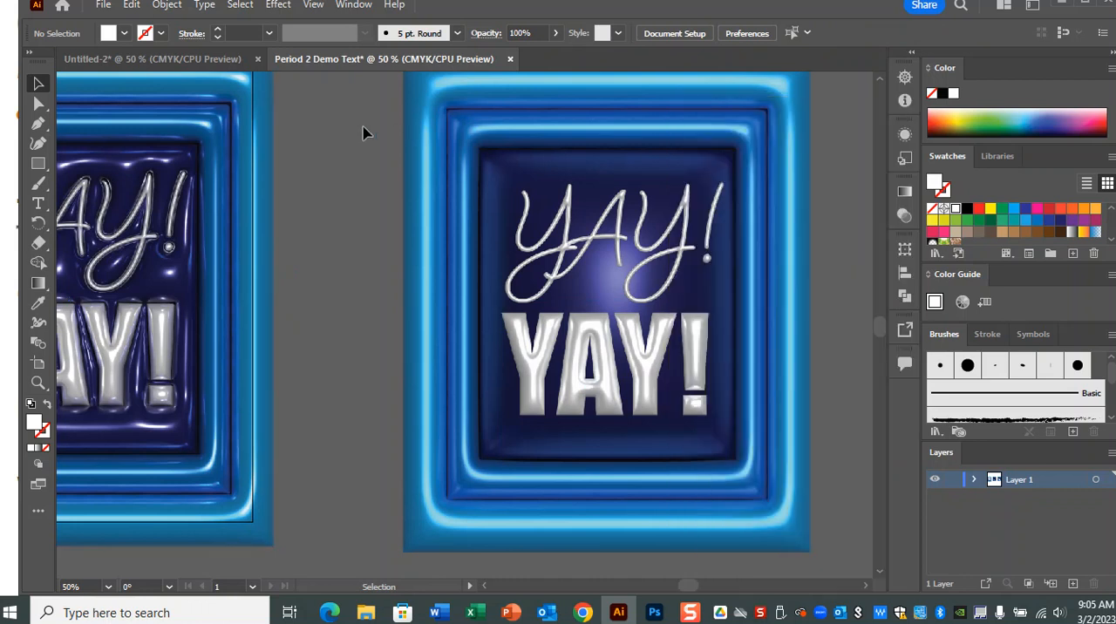
# Apply a Multiply Drop Shadow to all right-hand design objects with 75% opacity, 0.0972 in offsets and 0.0694 in blur, and deselect them
pyautogui.moveTo(372, 134); pyautogui.dragTo(839, 573)
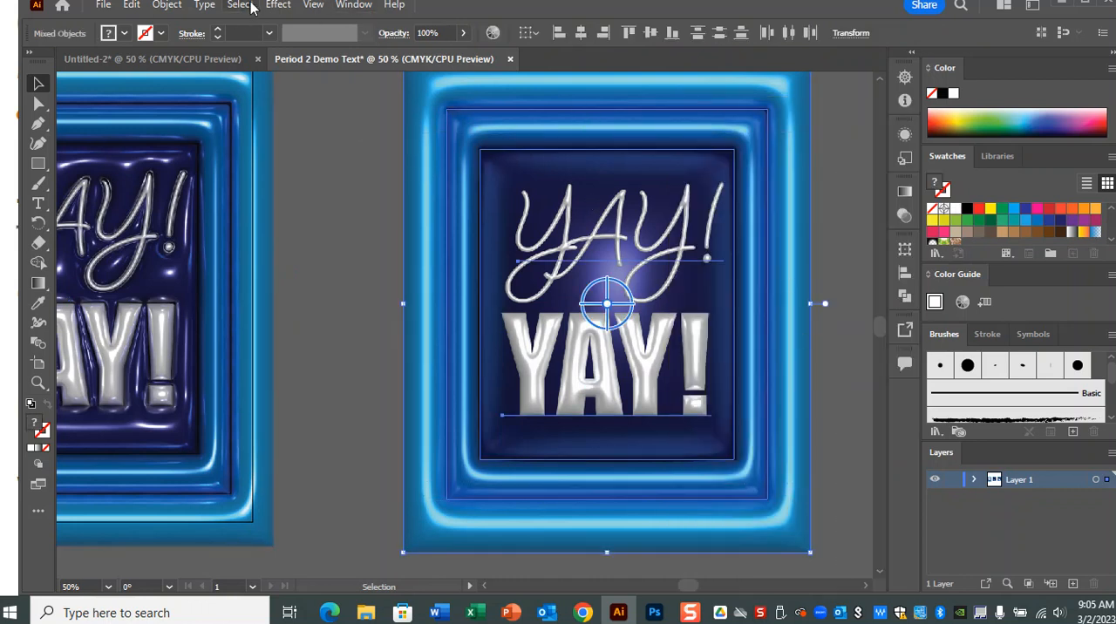
pyautogui.click(278, 5)
pyautogui.moveTo(399, 192)
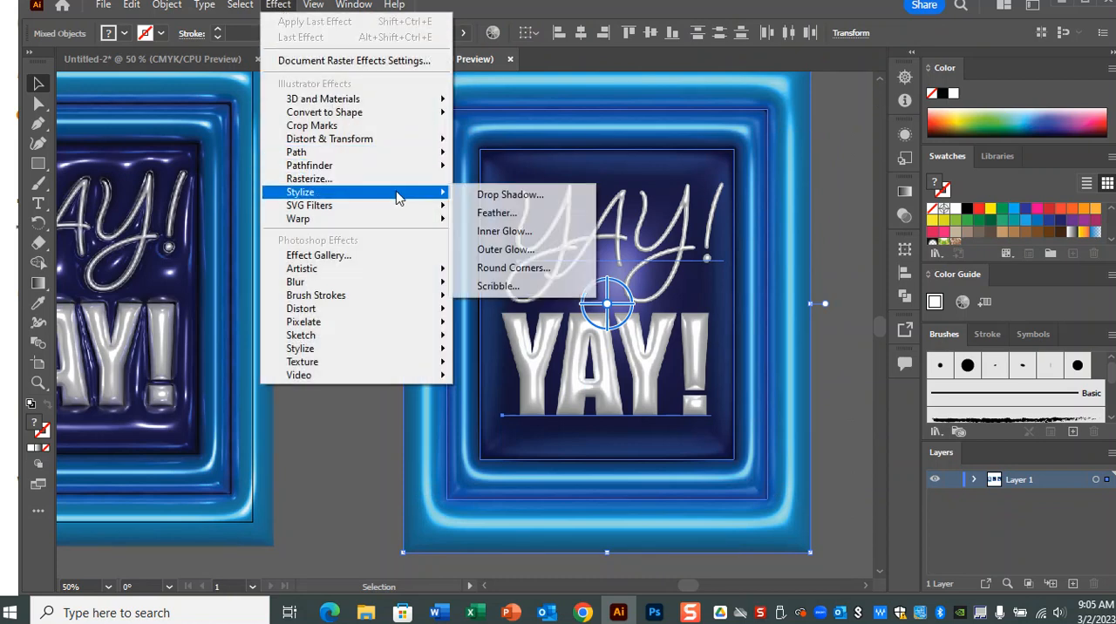
pyautogui.click(541, 198)
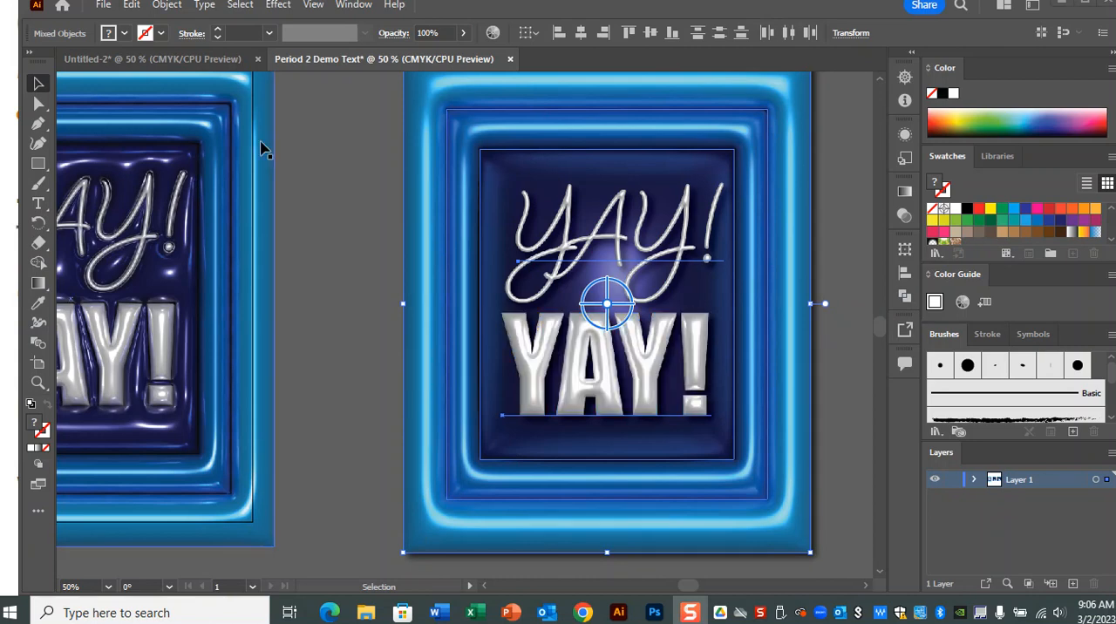
pyautogui.click(347, 185)
# Inspect the Drop Shadow settings of the right-hand block-letter YAY! text through its appearance attributes, leaving the values as they are
pyautogui.hotkey('ctrl', '-')
pyautogui.hotkey('ctrl', '-')
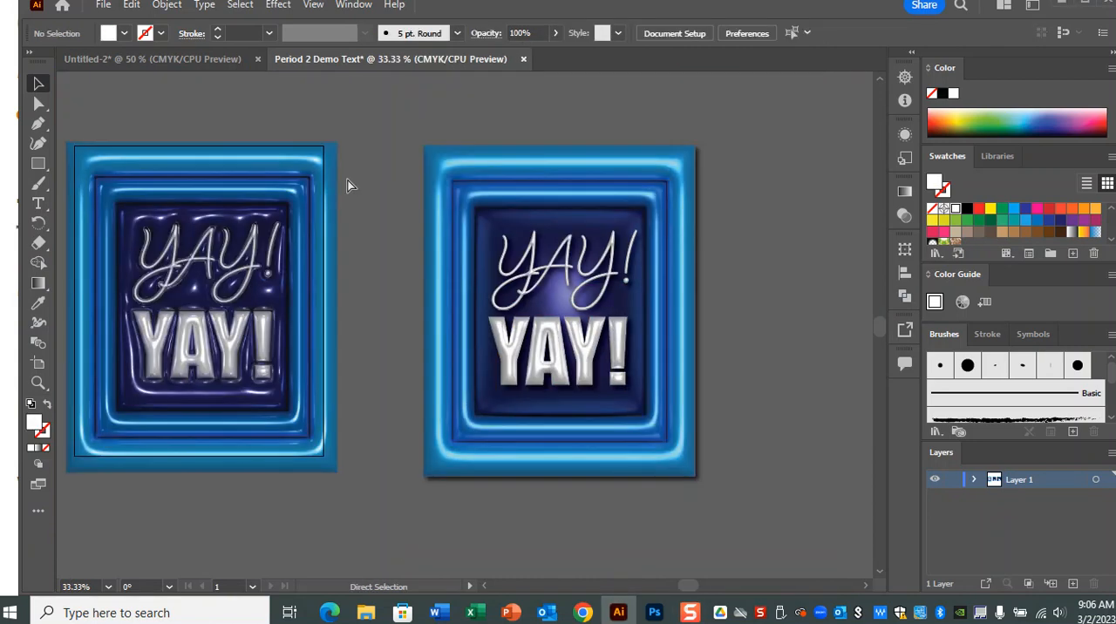
pyautogui.click(357, 7)
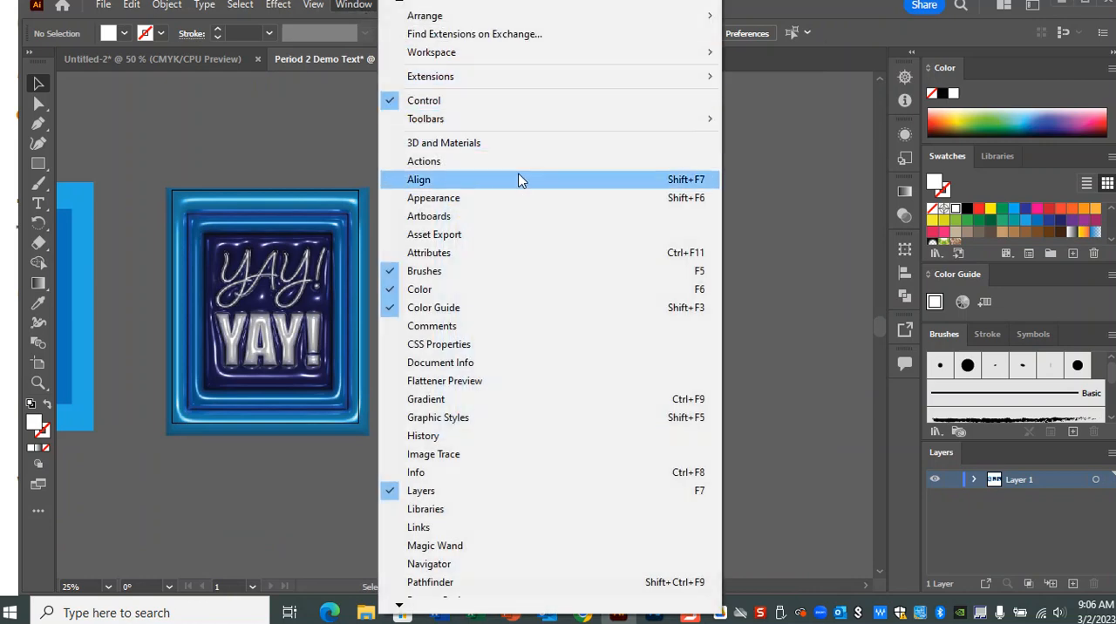
pyautogui.click(516, 200)
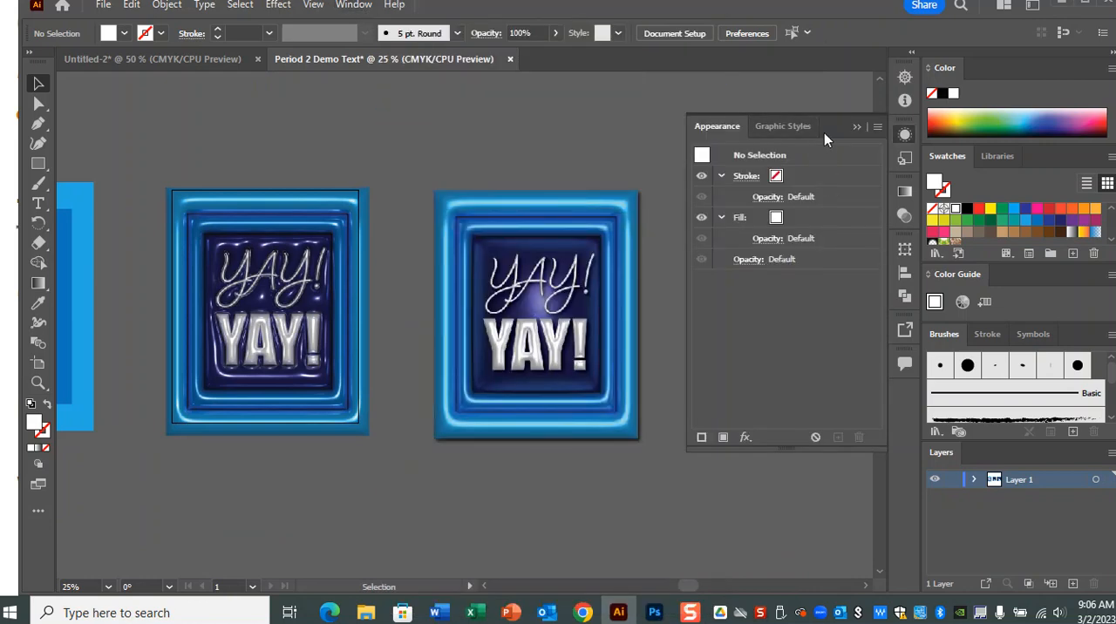
pyautogui.click(546, 364)
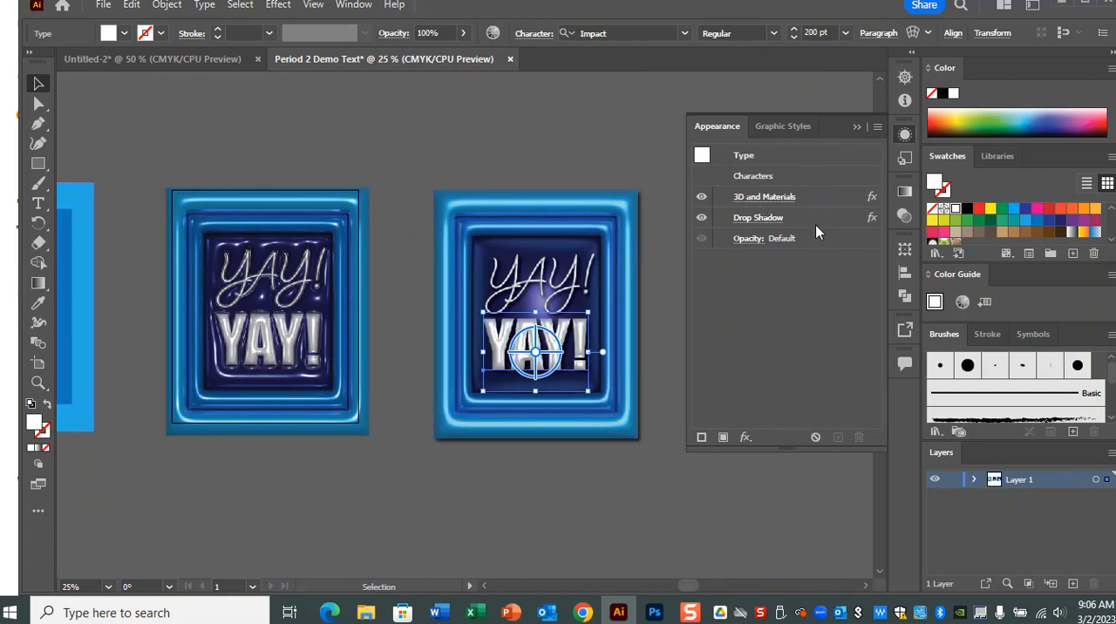
pyautogui.click(770, 222)
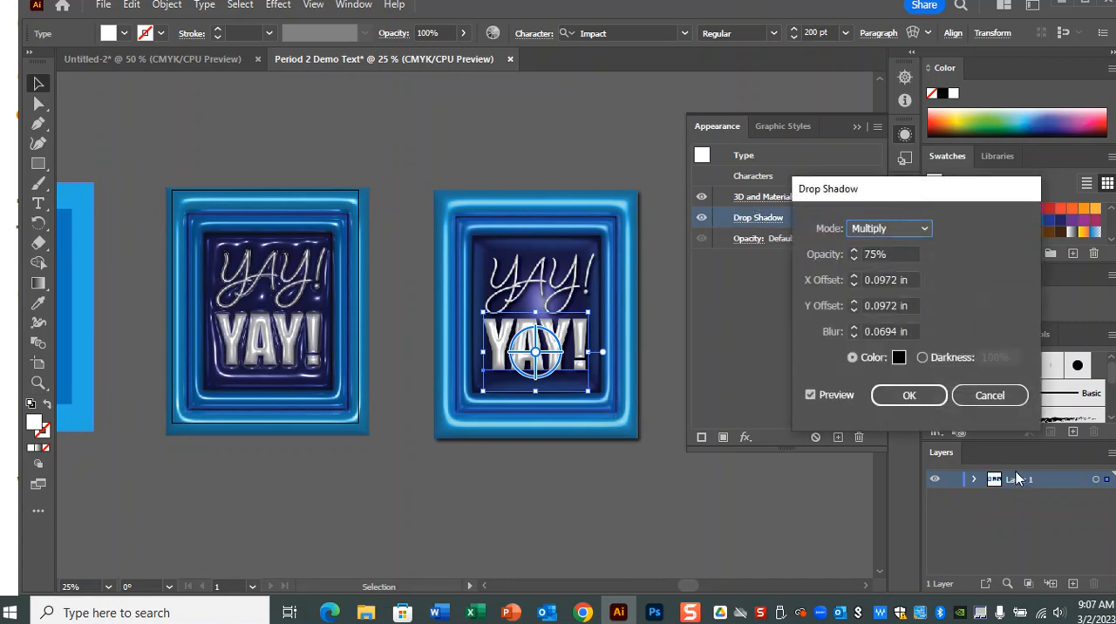
pyautogui.click(992, 395)
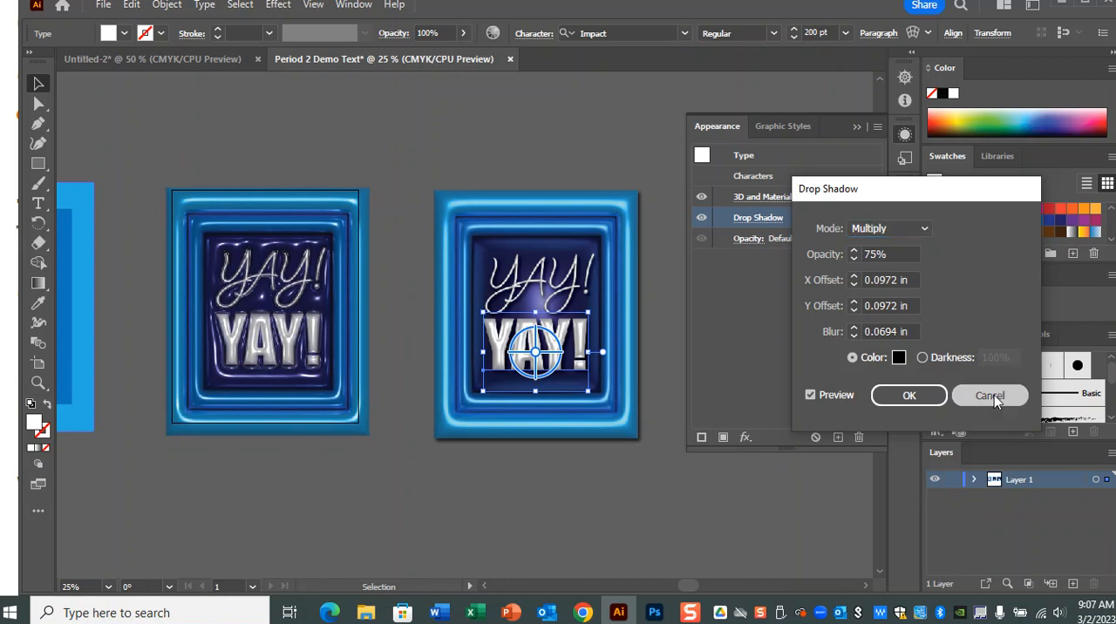
# Hide the Drop Shadow effect on all objects of the right-hand design and deselect them
pyautogui.click(641, 165)
pyautogui.moveTo(411, 160); pyautogui.dragTo(664, 485)
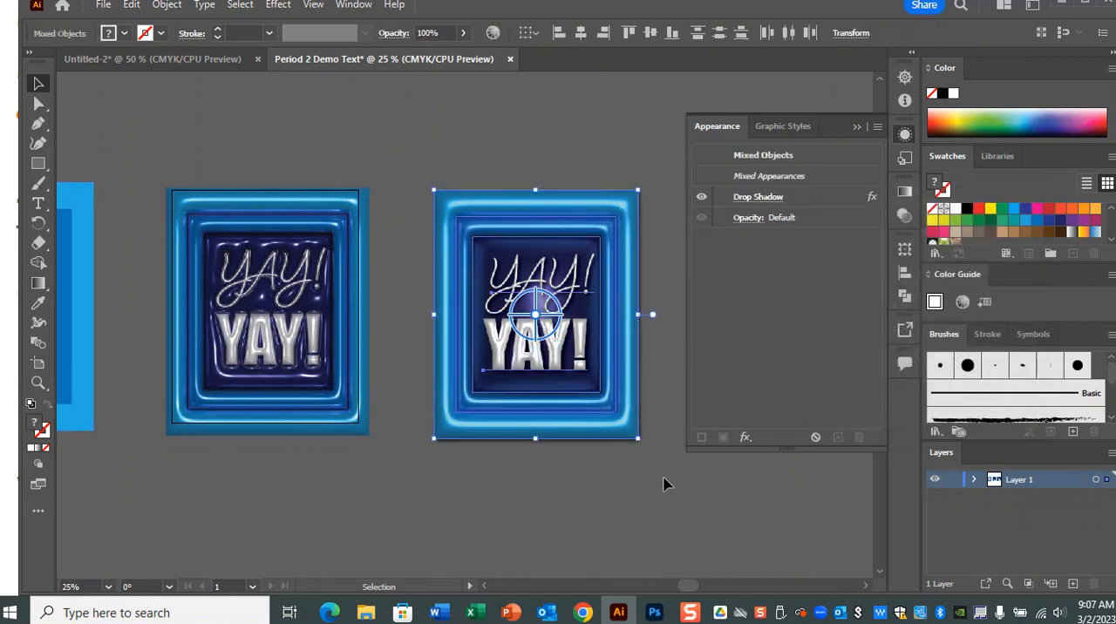
pyautogui.click(703, 201)
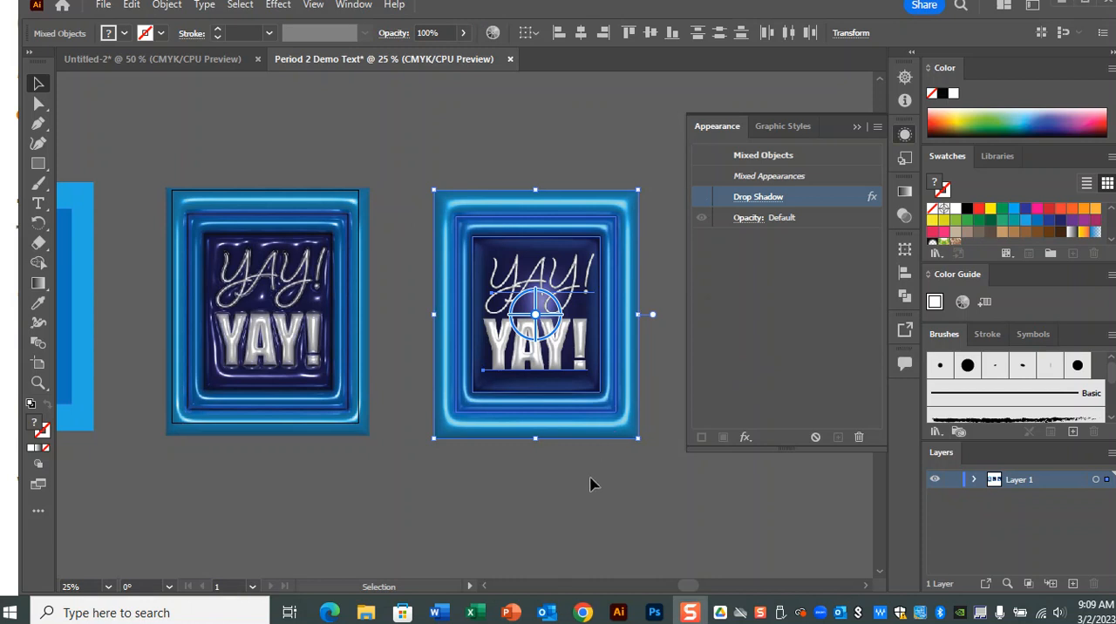
pyautogui.click(592, 479)
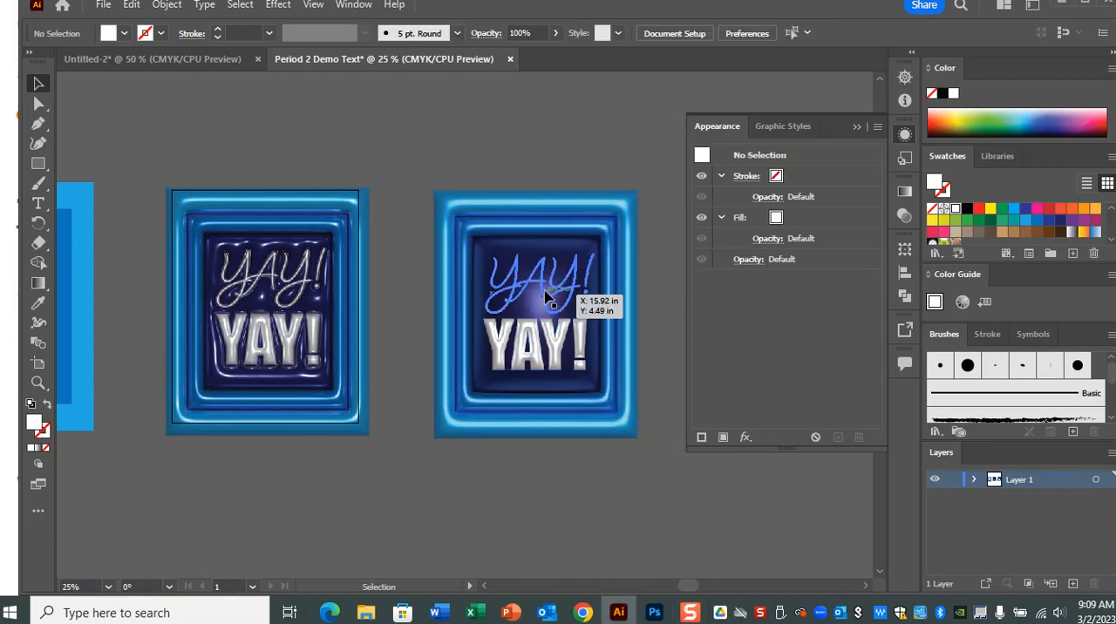
# Hide the 3D and Materials effect of the right-hand rectangle group and shrink the group toward its lower-left corner to a little over half size
pyautogui.click(621, 225)
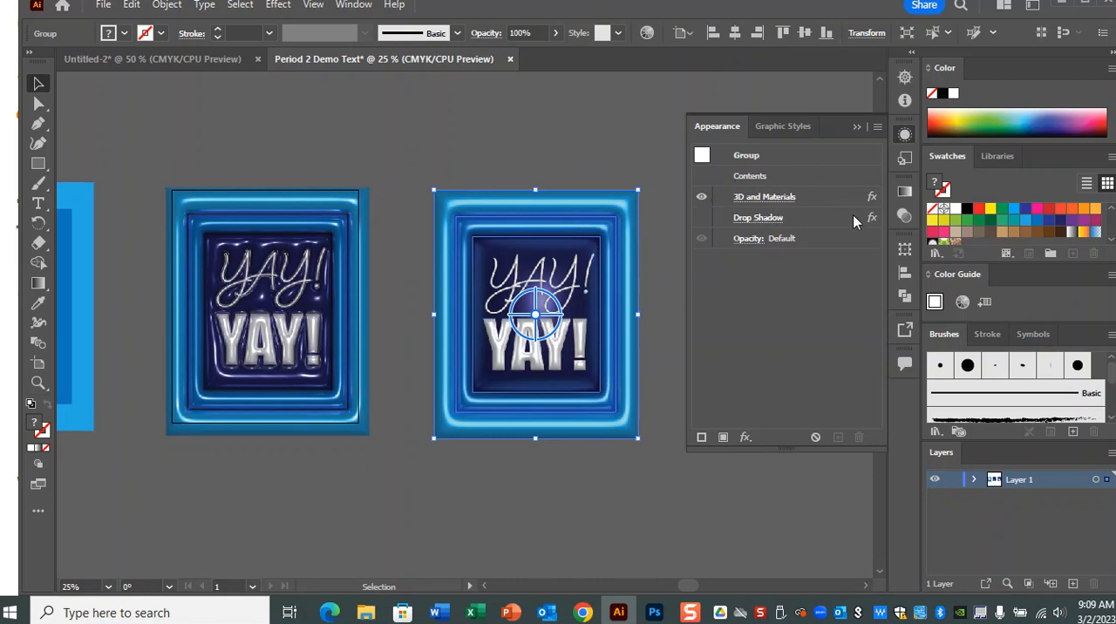
pyautogui.click(703, 197)
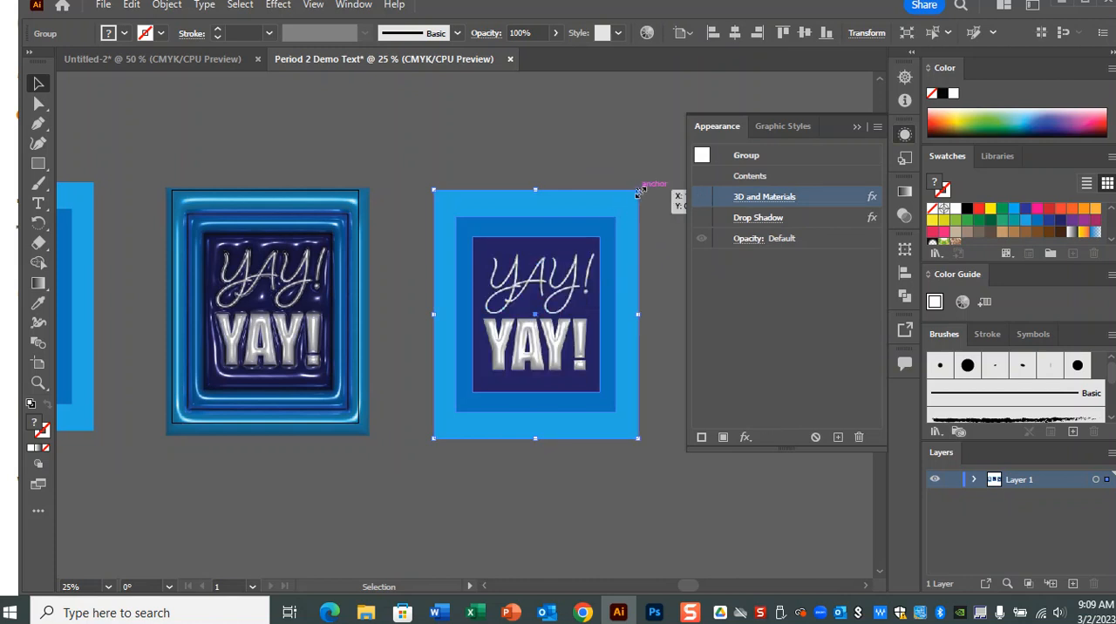
pyautogui.moveTo(638, 191)
pyautogui.mouseDown()
pyautogui.moveTo(649, 183)
pyautogui.moveTo(632, 210)
pyautogui.mouseUp()
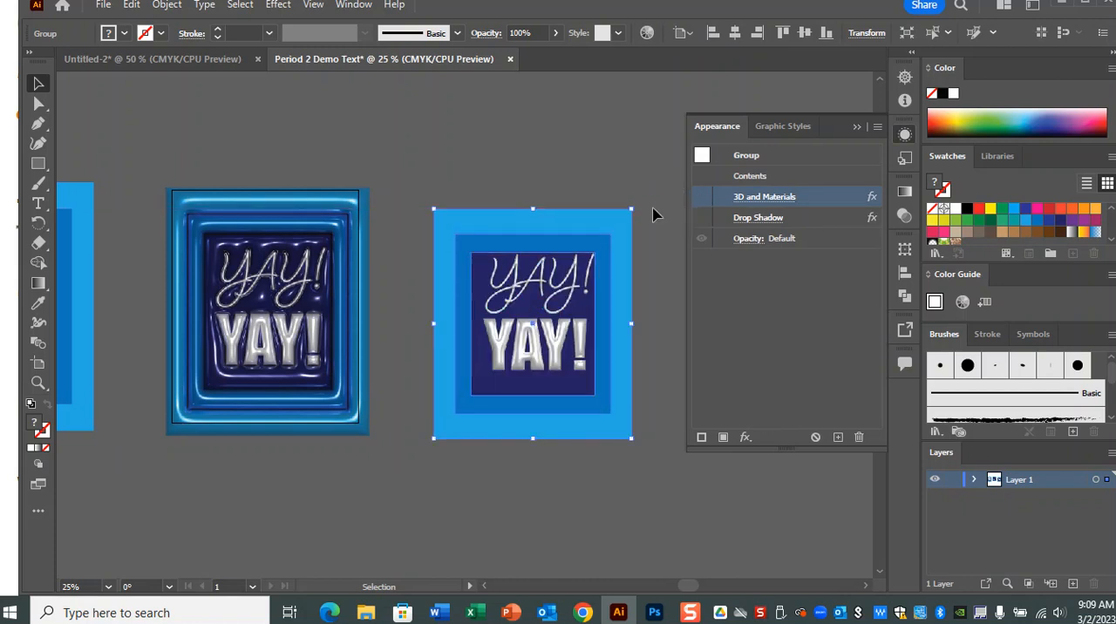
pyautogui.hotkey('ctrl', 'z')
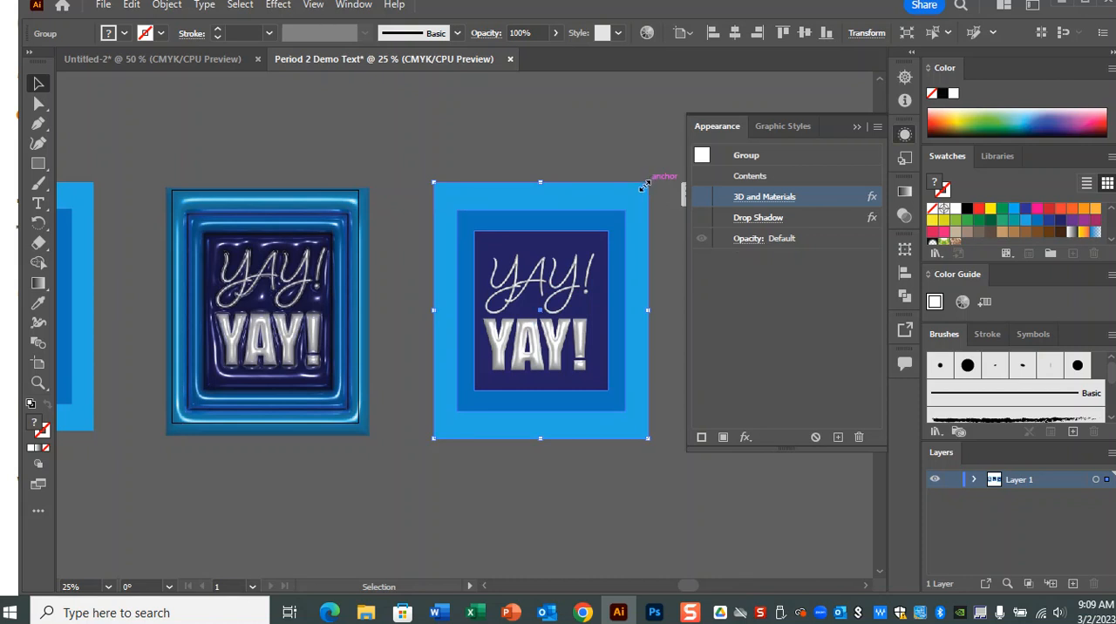
pyautogui.moveTo(648, 183); pyautogui.dragTo(552, 306)
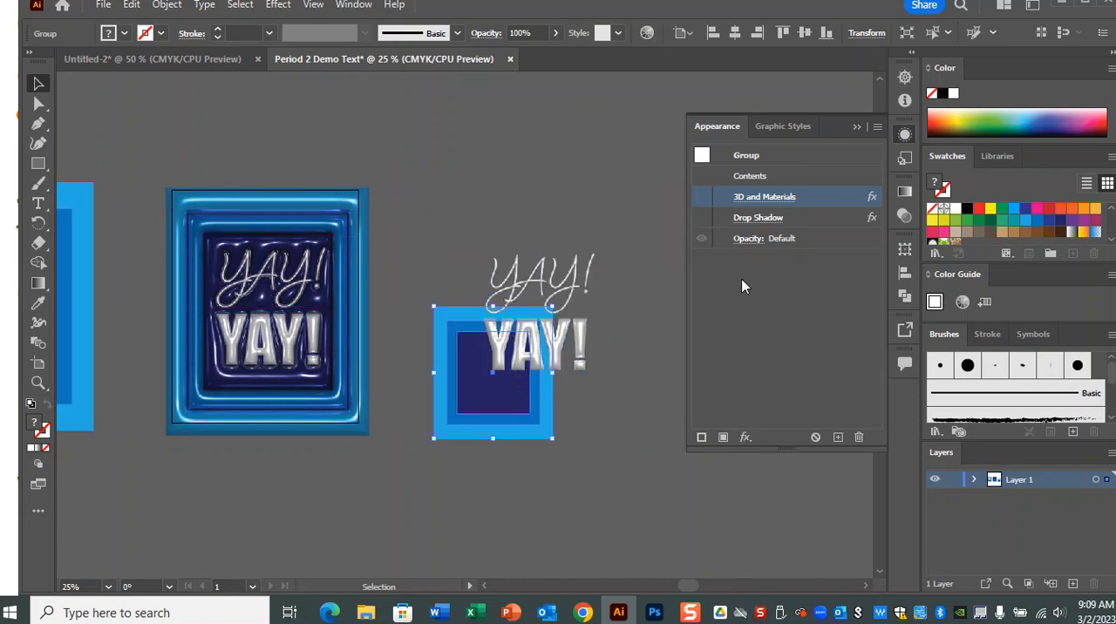